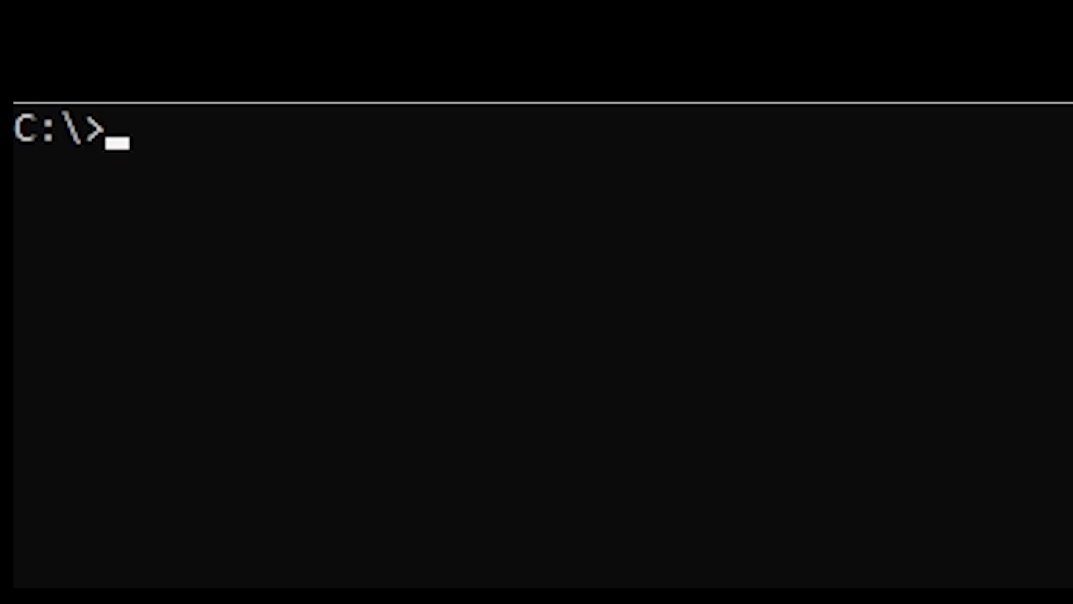
Enter the command 'cd annouaprann' at the C:\> prompt
type("cd annou")
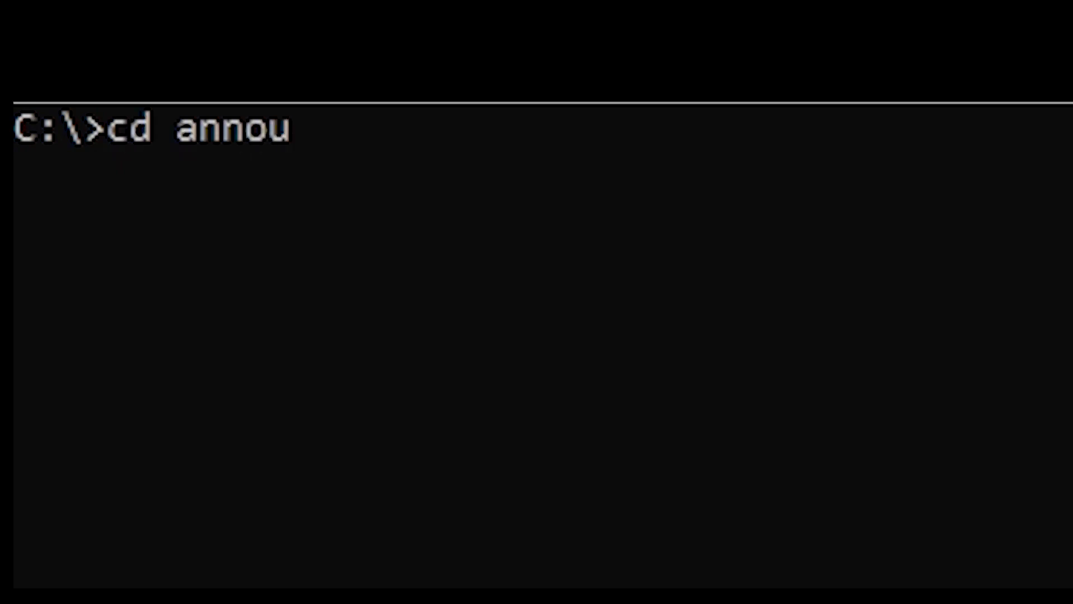
type("aprann")
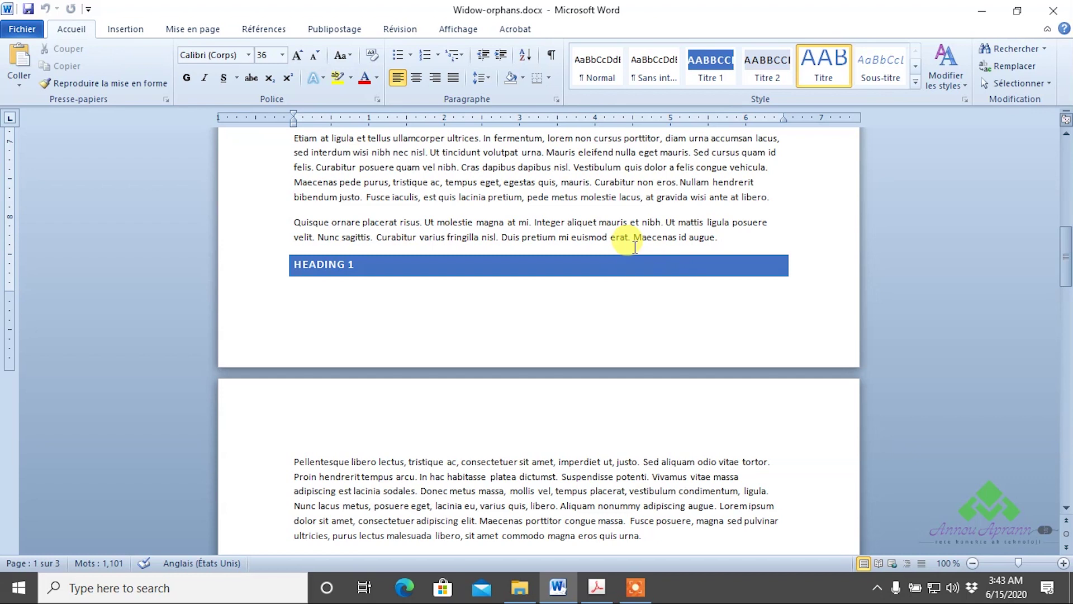
scroll(559, 252, "down", 3)
mouse_move(643, 424)
left_mouse_down()
mouse_move(287, 106)
mouse_move(274, 247)
left_mouse_up()
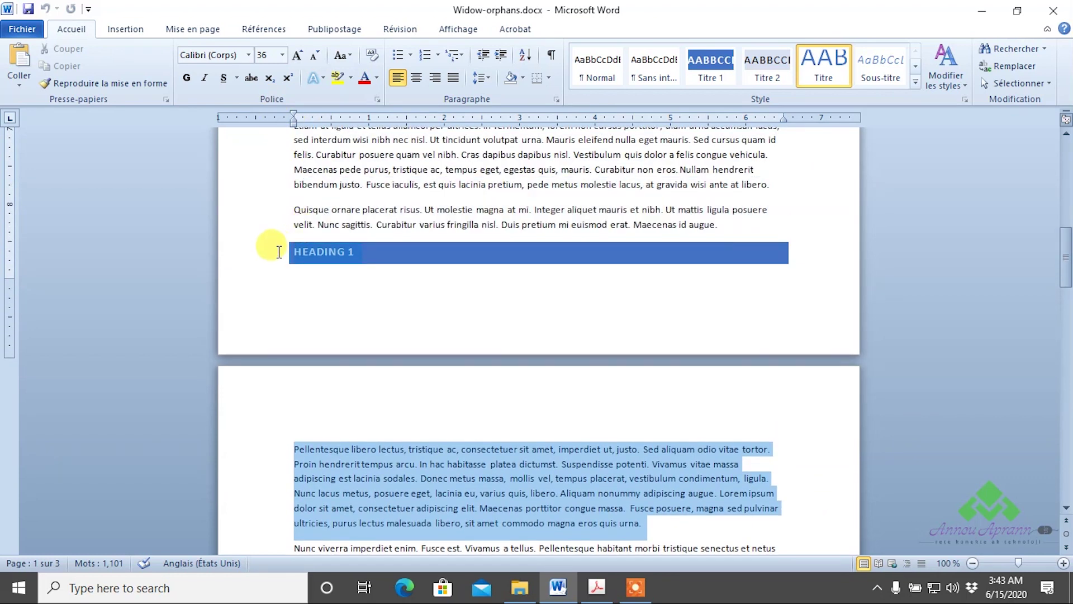
left_click(621, 229)
scroll(621, 230, "up", 8)
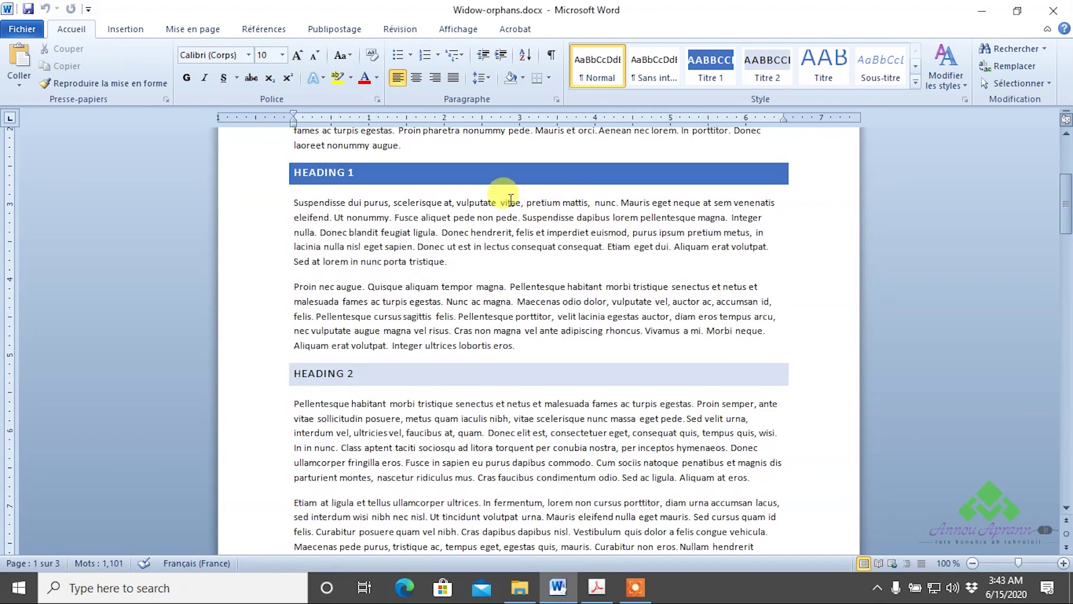
scroll(503, 204, "up", 3)
scroll(495, 213, "down", 3)
scroll(493, 217, "down", 3)
scroll(479, 220, "down", 3)
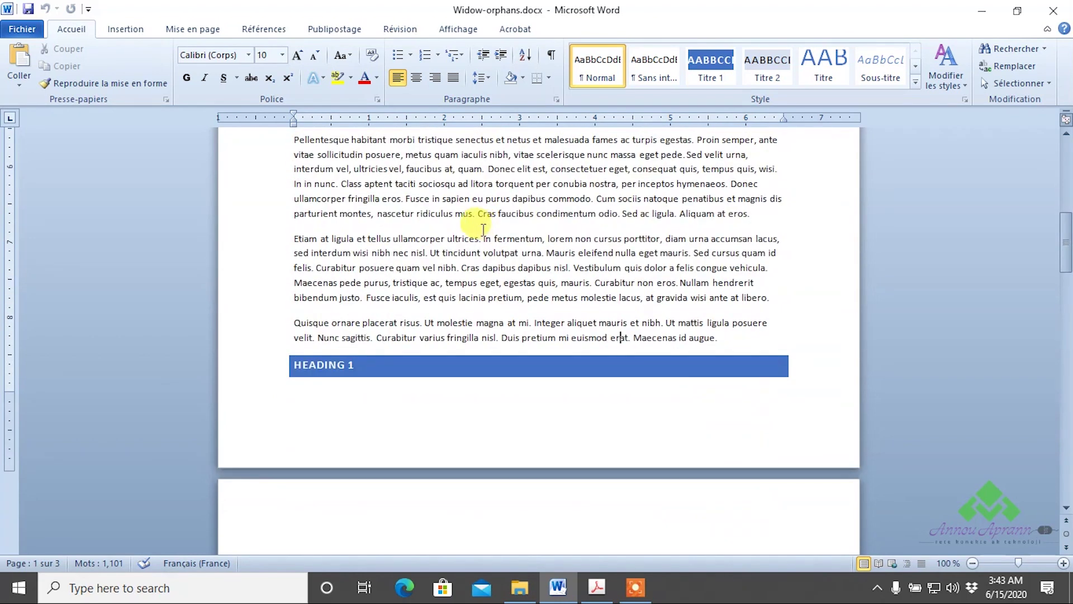
scroll(425, 238, "down", 3)
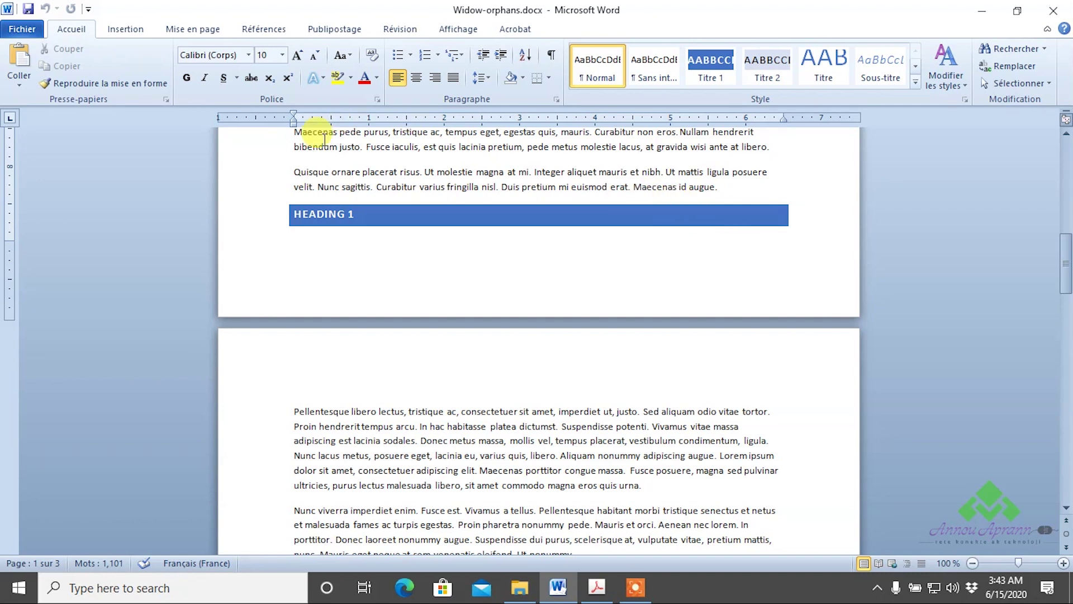
left_click(375, 213)
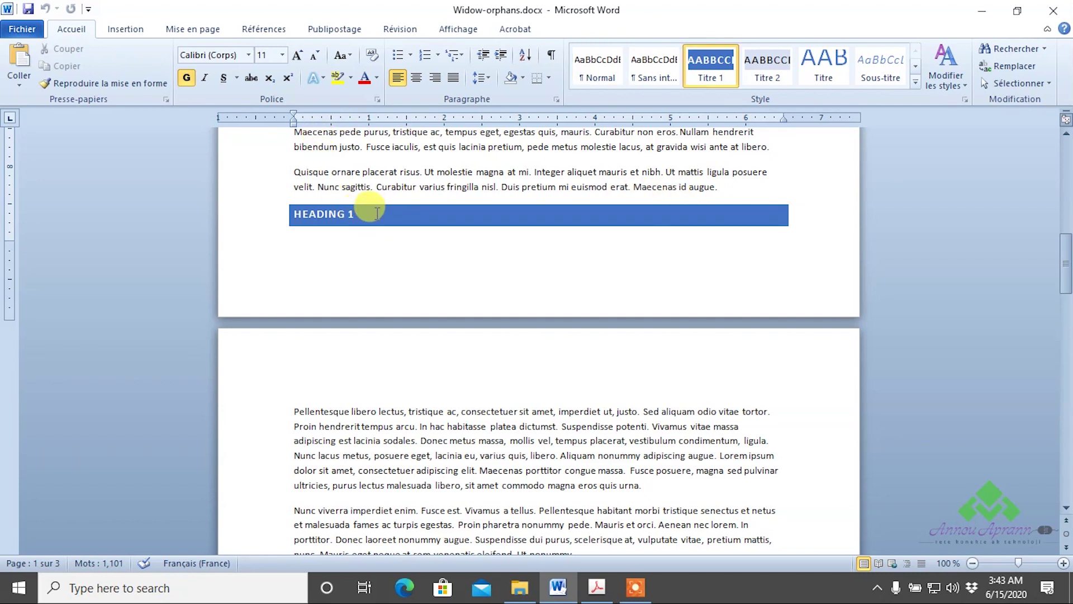
triple_click(632, 472)
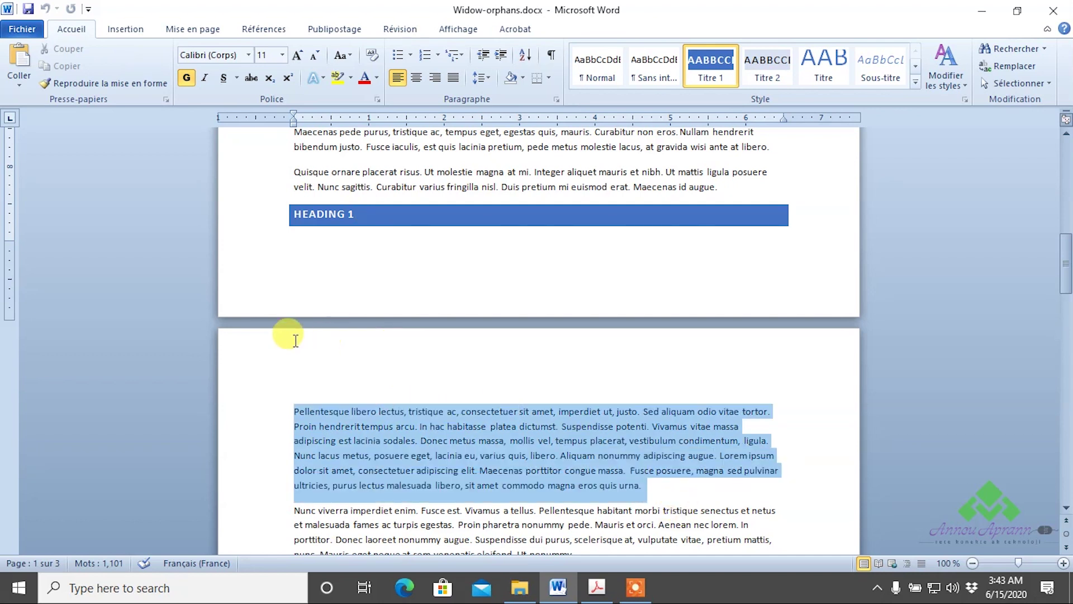
left_click(747, 190)
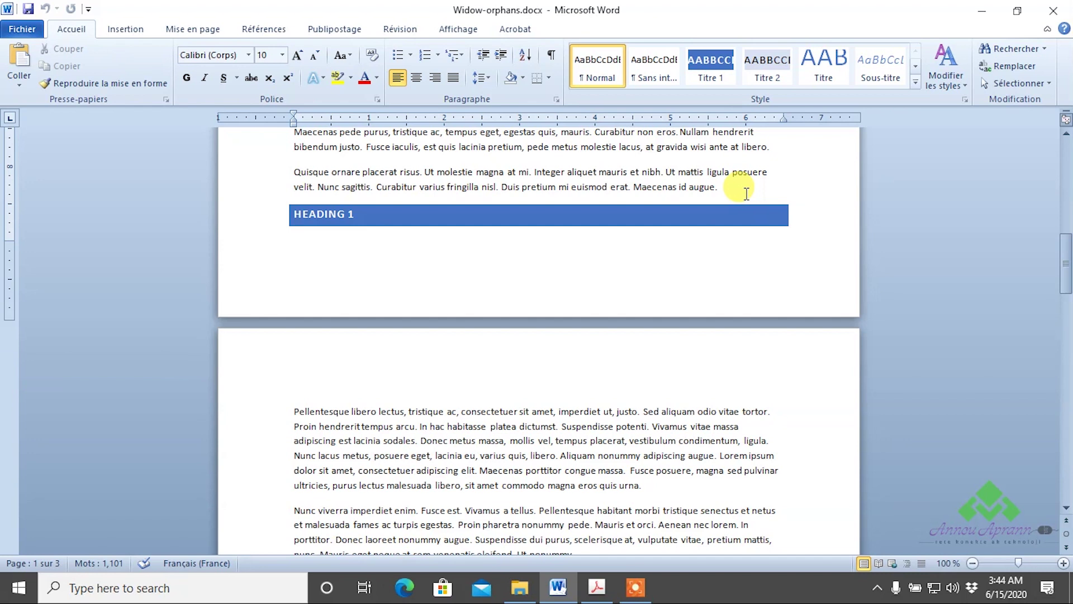
Add and remove an empty line after 'augue.' to test HEADING 1's page position, then open Paragraph settings
key("Return")
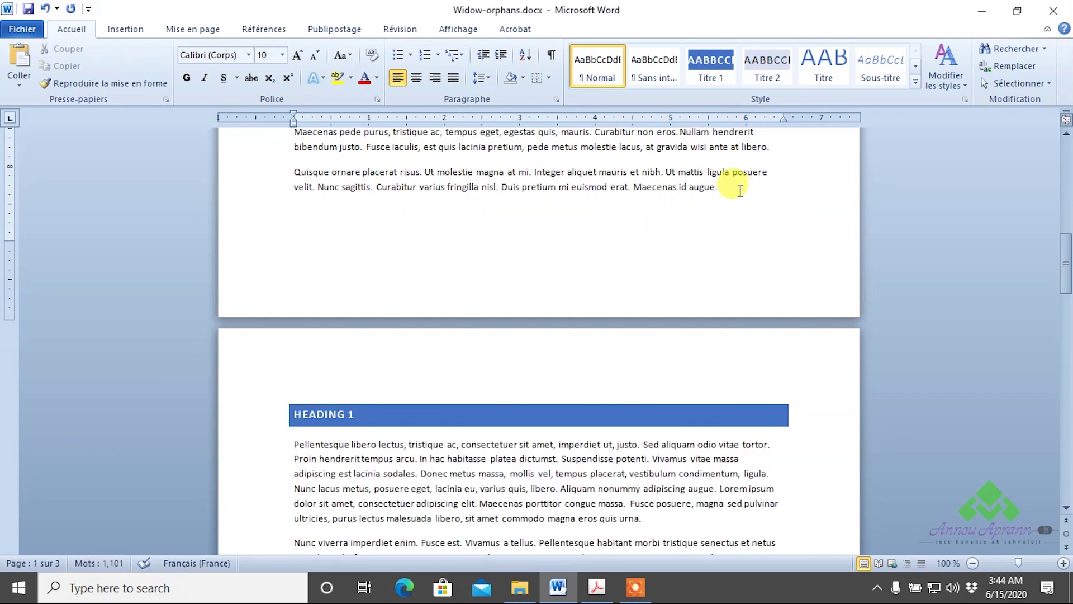
key("BackSpace")
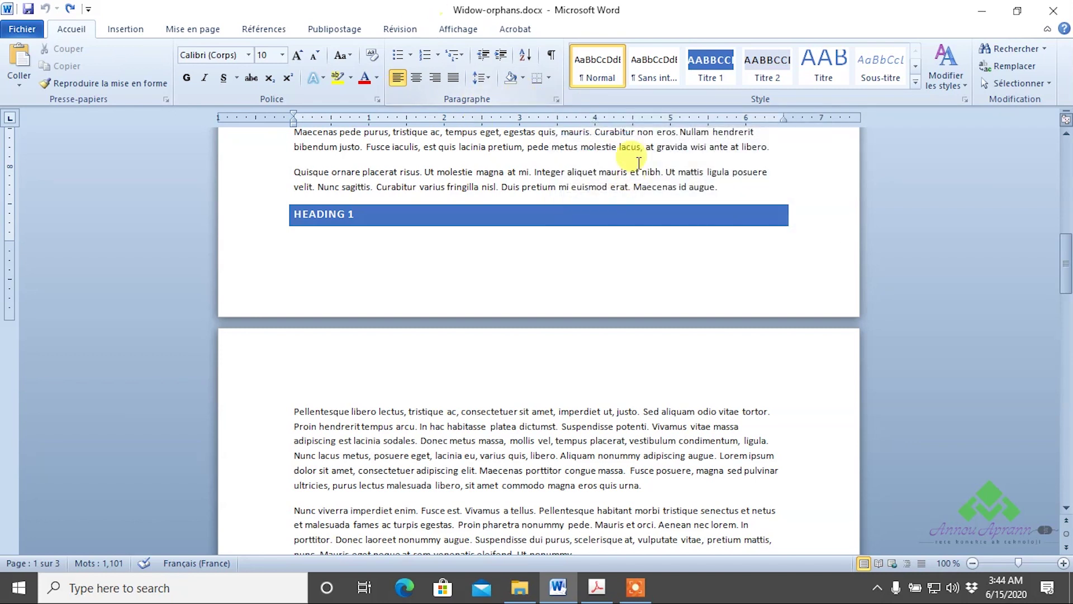
left_click(557, 99)
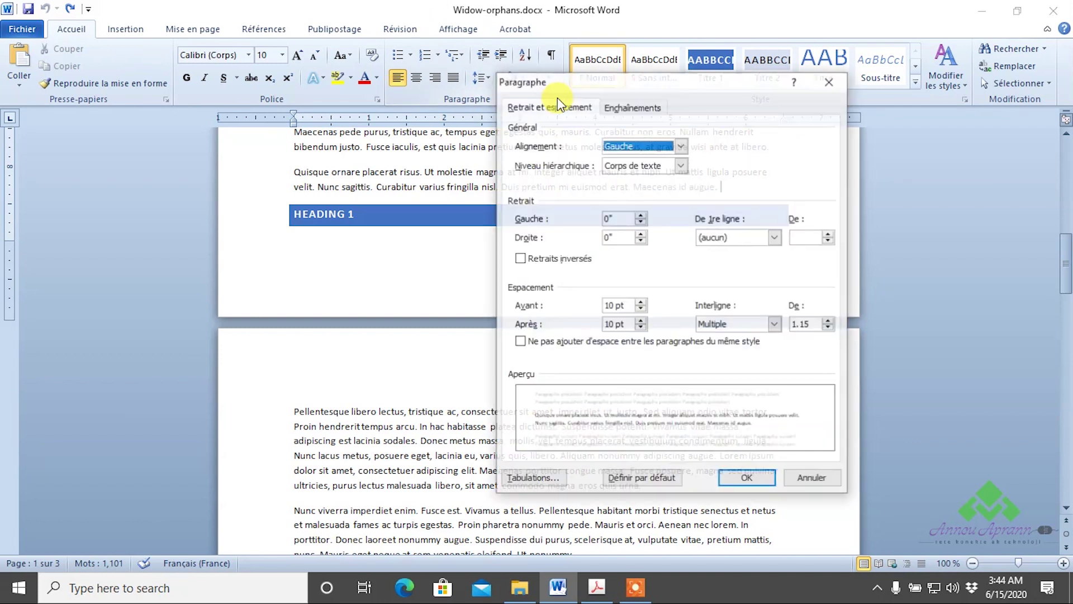
Review the Line and Page Breaks options, then cancel the Paragraph dialog without changes
left_click(622, 111)
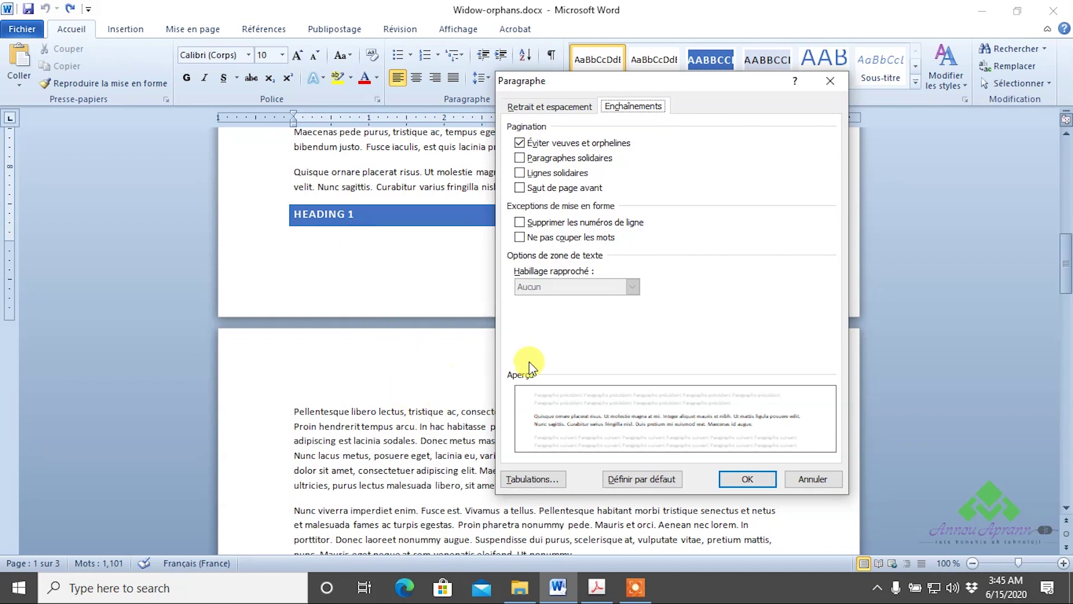
left_click(837, 482)
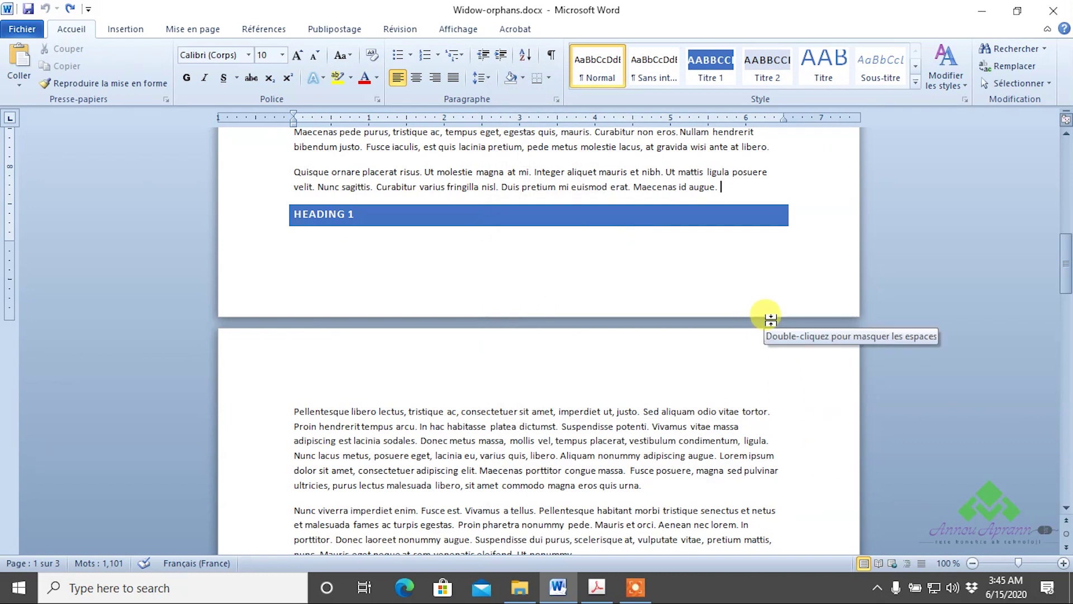
Hide white space between pages and turn off widow/orphan control for the paragraph under HEADING 1
double_click(771, 319)
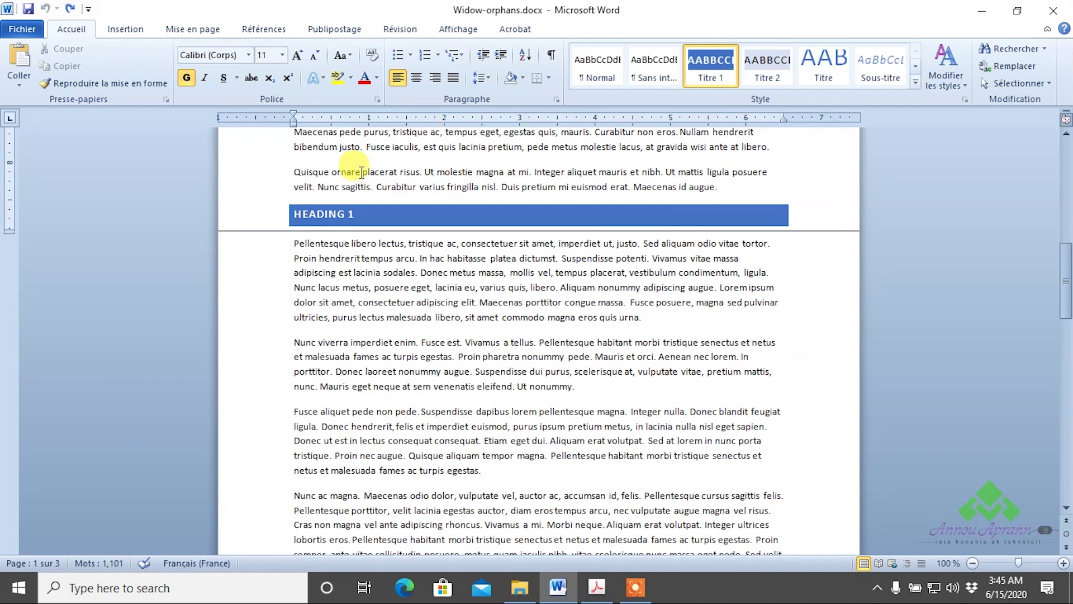
left_click(668, 314)
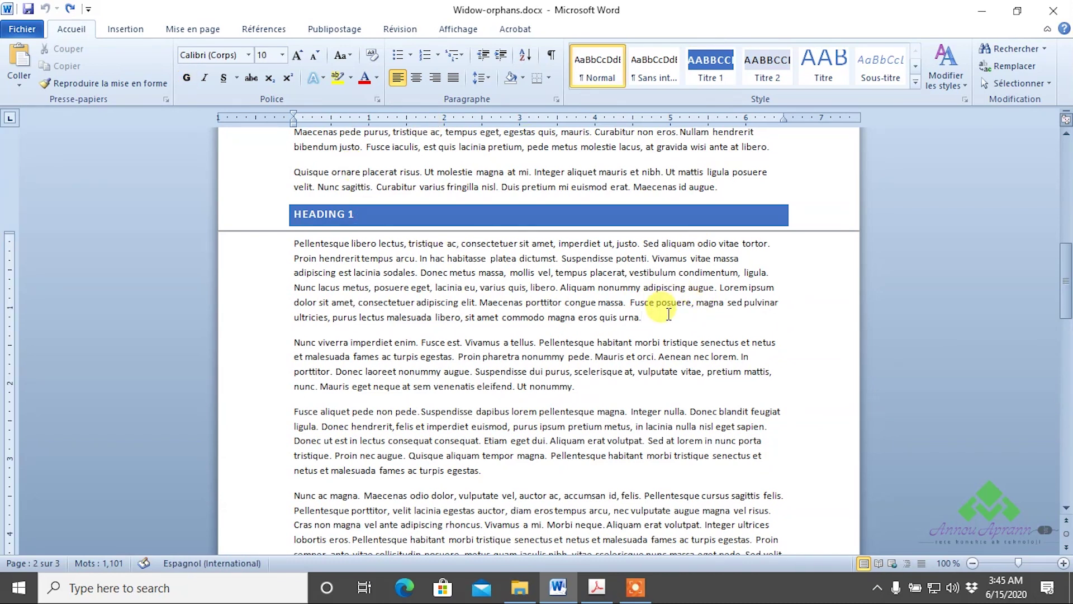
triple_click(660, 313)
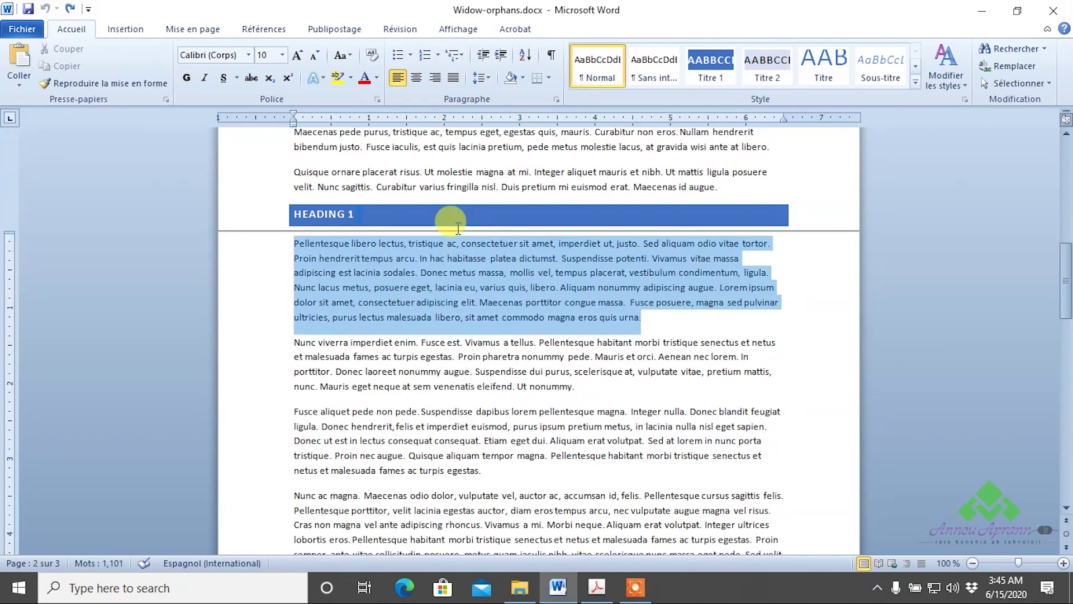
left_click(555, 99)
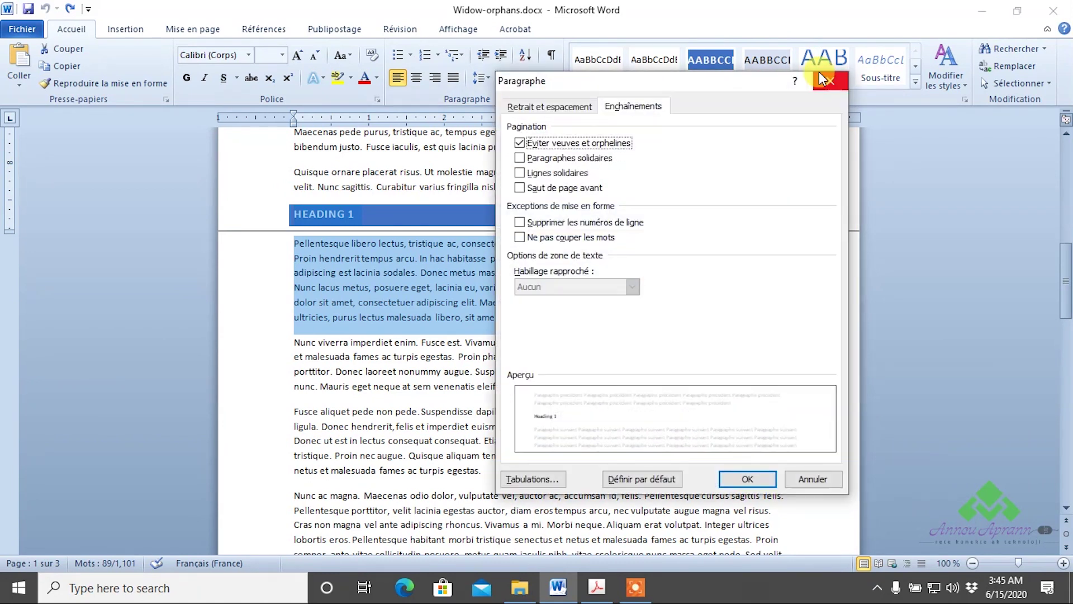
left_click(556, 146)
left_click(748, 479)
Clear the paragraph selection and scroll to view the page break around HEADING 1
left_click(660, 298)
scroll(660, 297, "up", 3)
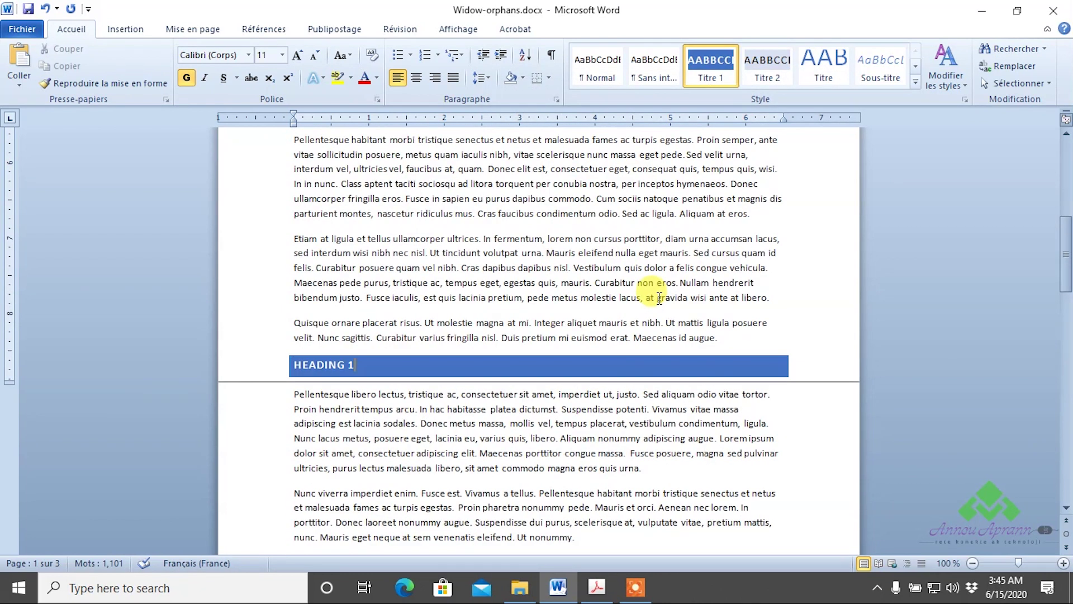
scroll(660, 297, "down", 1)
scroll(659, 298, "down", 1)
mouse_move(656, 340)
left_mouse_down()
mouse_move(240, 172)
mouse_move(251, 250)
left_mouse_up()
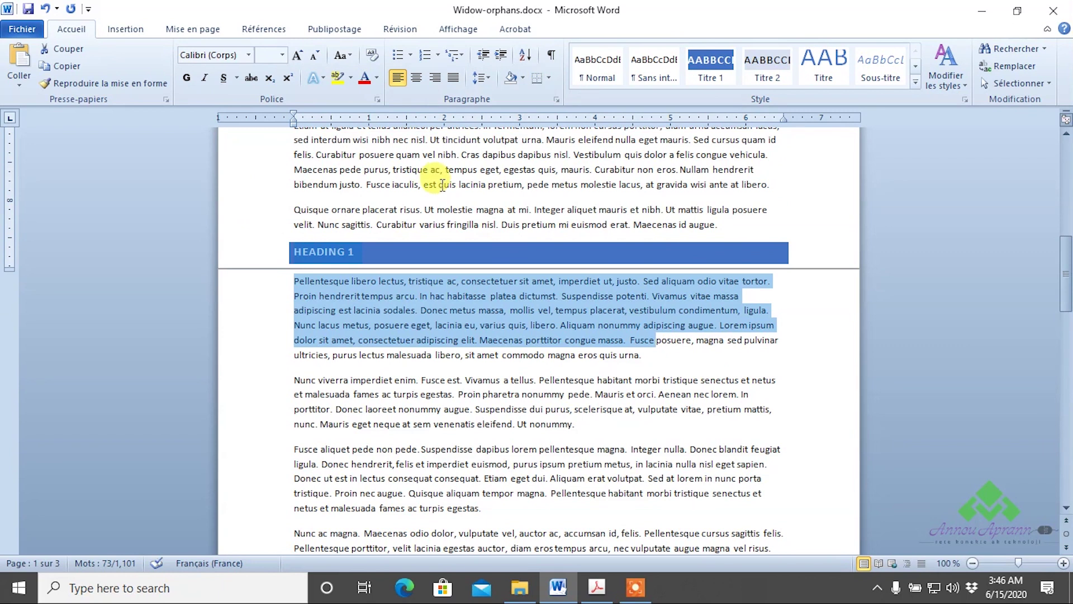
Check the styles of HEADING 1 and the body text by placing the cursor in each
left_click(491, 255)
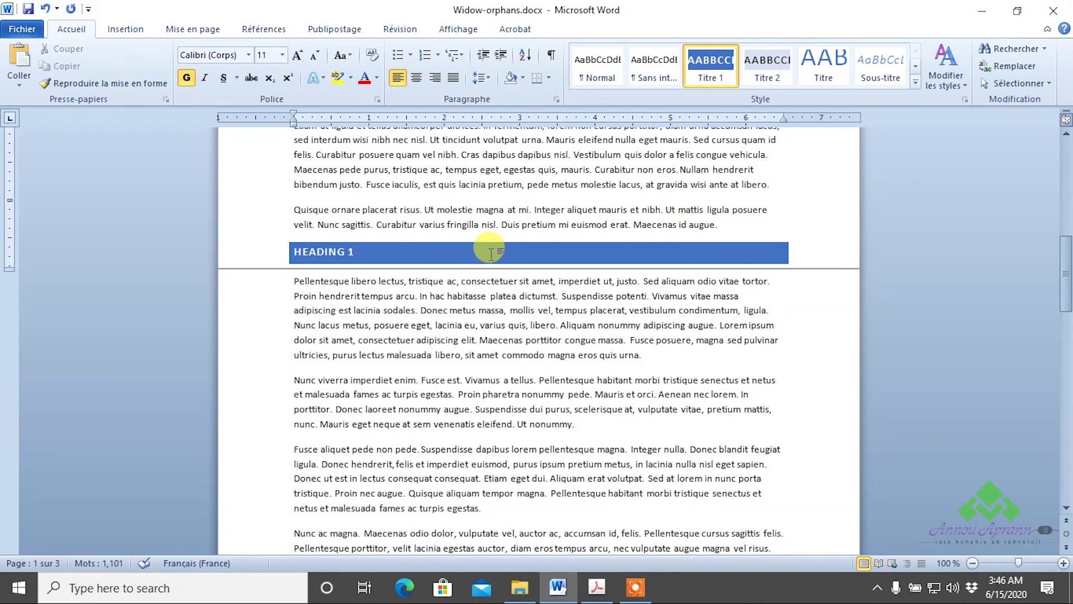
scroll(491, 254, "up", 1)
left_click(511, 281)
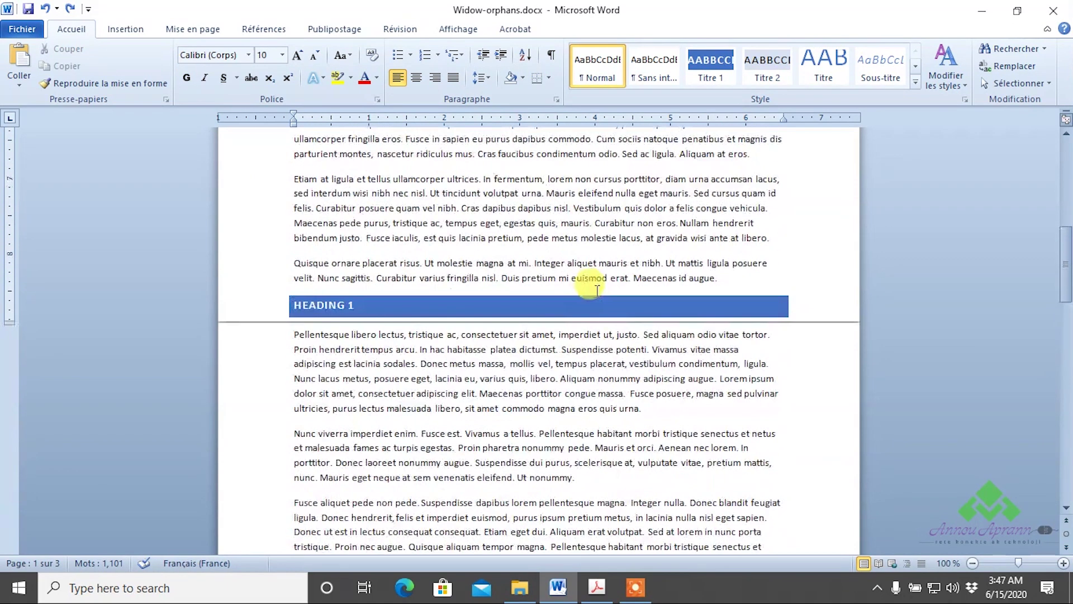
scroll(595, 290, "down", 2)
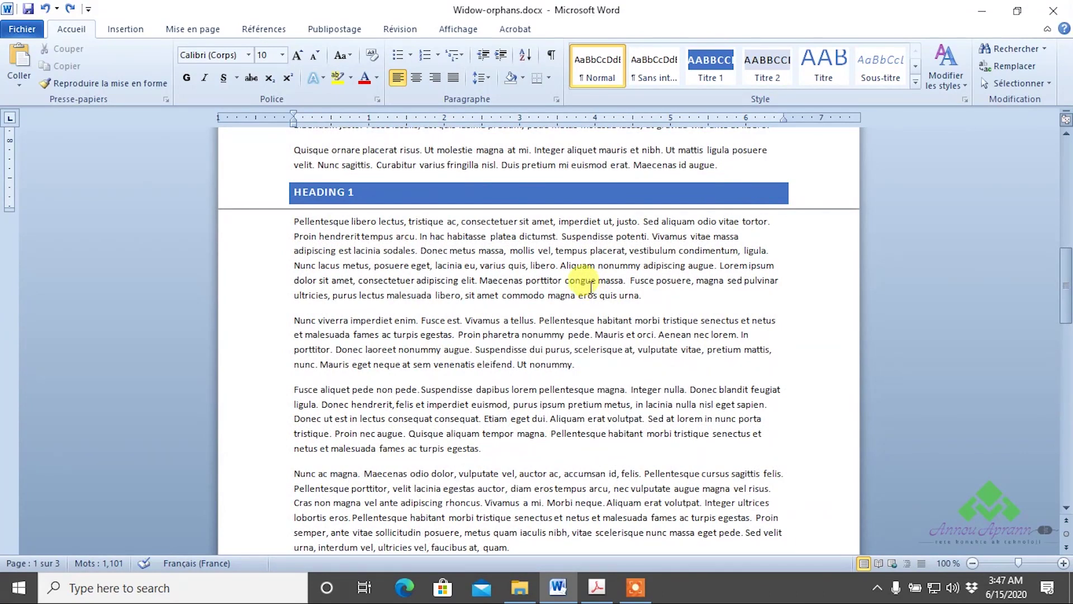
left_click(403, 194)
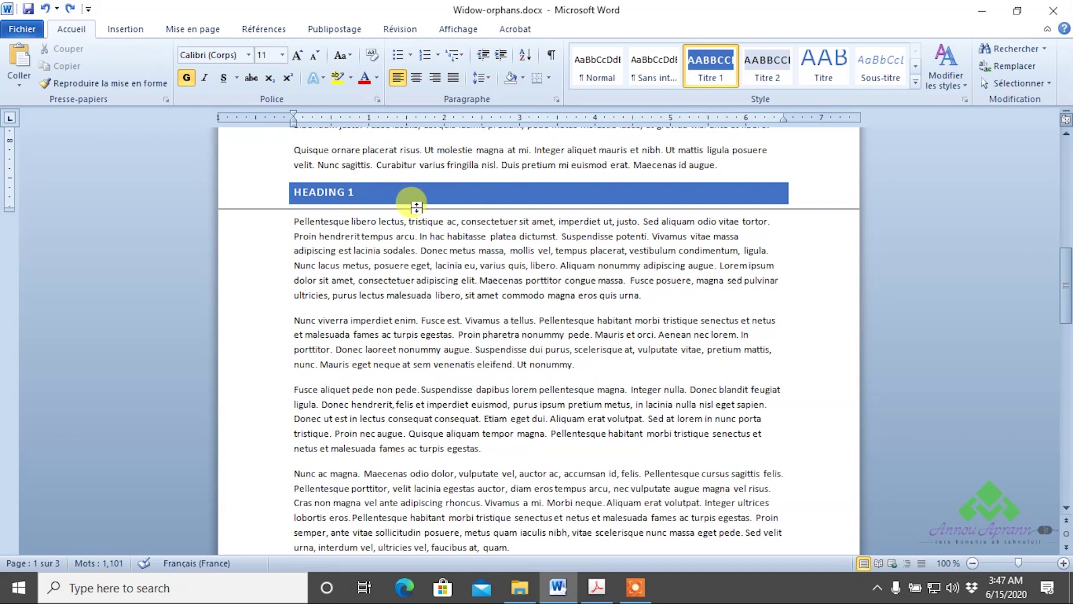
scroll(475, 193, "up", 1)
left_click(488, 208)
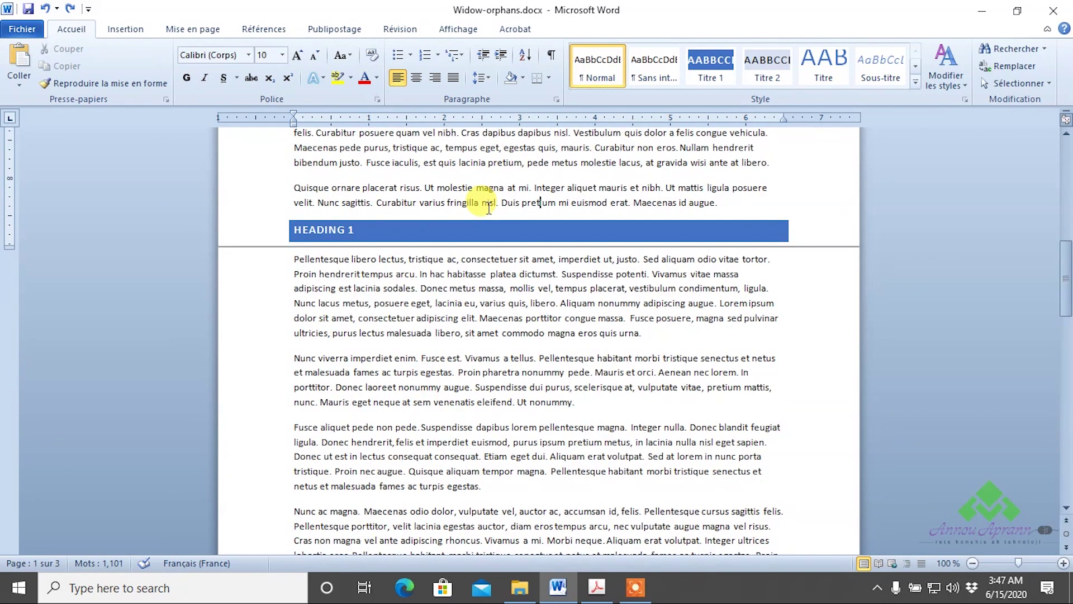
left_click_drag(774, 259, 295, 259)
left_click_drag(642, 333, 792, 318)
key("F2")
left_click(772, 310)
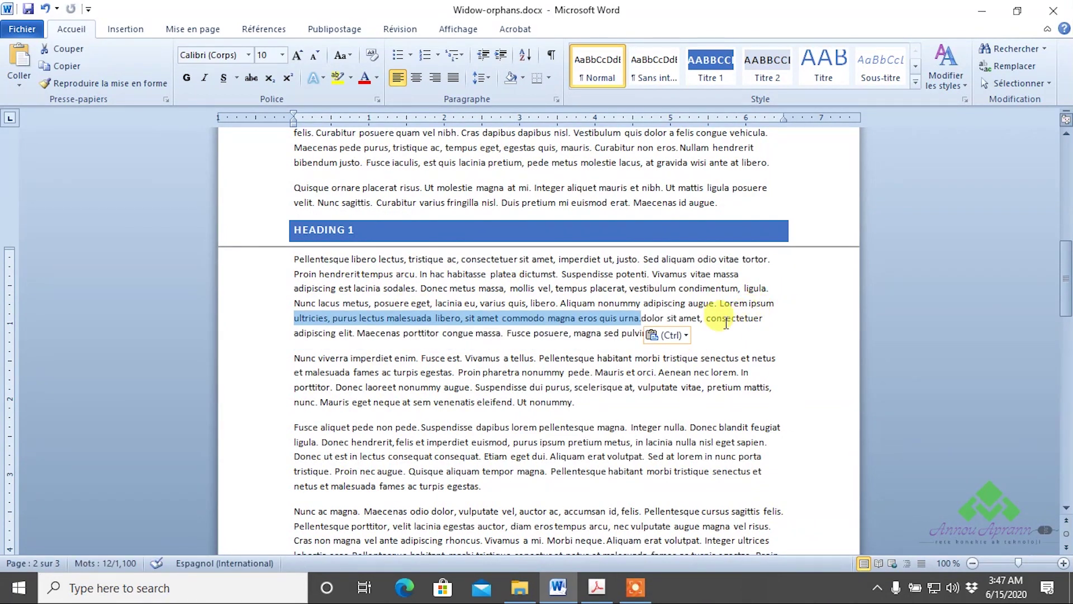
key("ctrl+z")
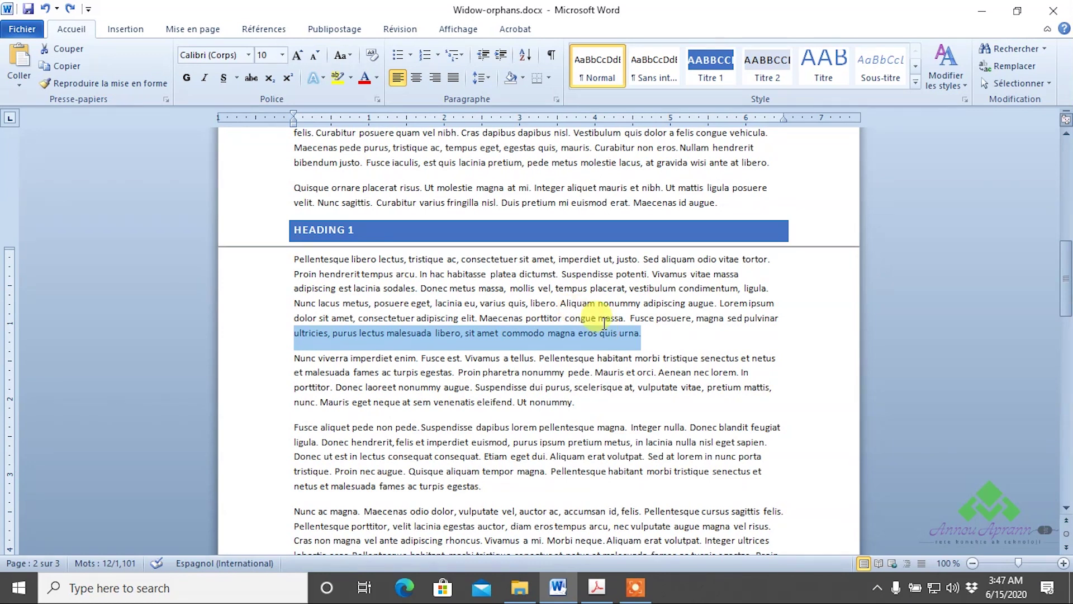
left_click(661, 338)
Enable Keep with next for HEADING 1 and its paragraph, moving both to the top of page 2
left_click_drag(661, 338, 294, 258)
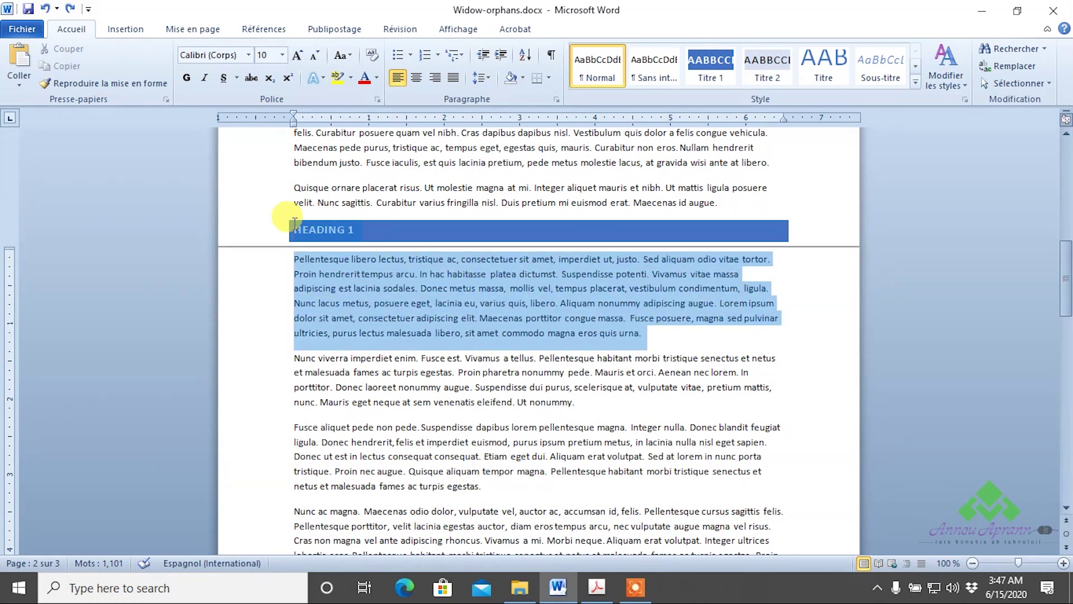
left_click(530, 358)
left_click_drag(643, 336, 268, 226)
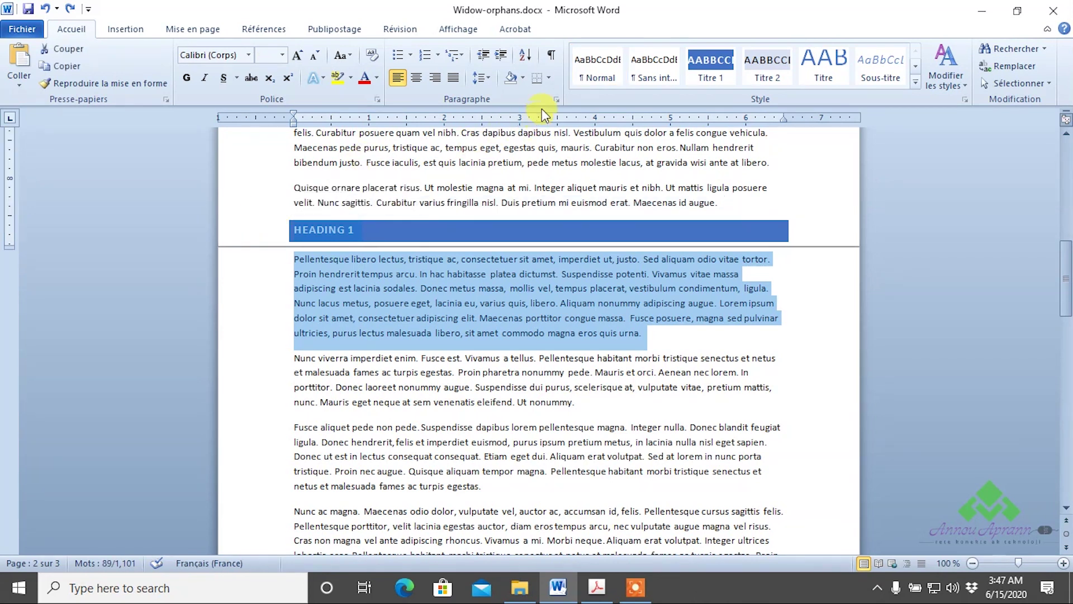
left_click(556, 100)
left_click_drag(546, 78, 681, 121)
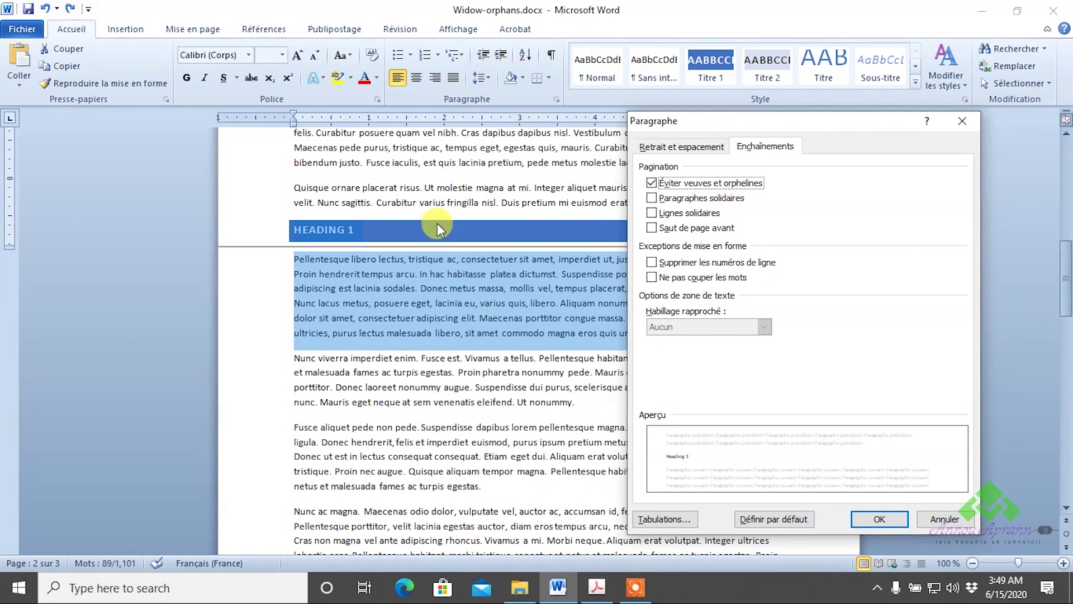
left_click(651, 198)
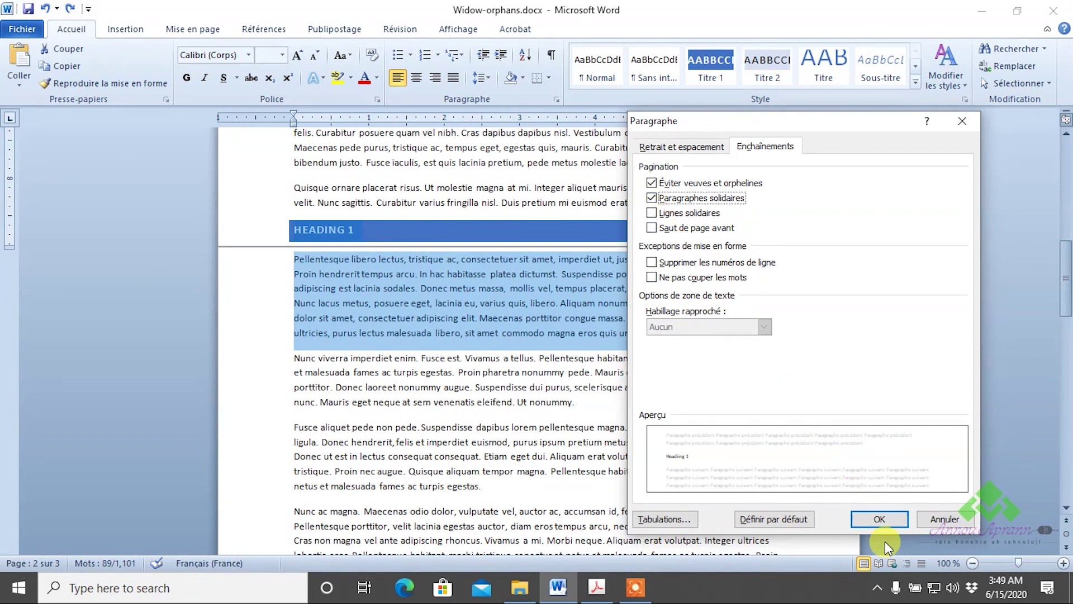
left_click(879, 524)
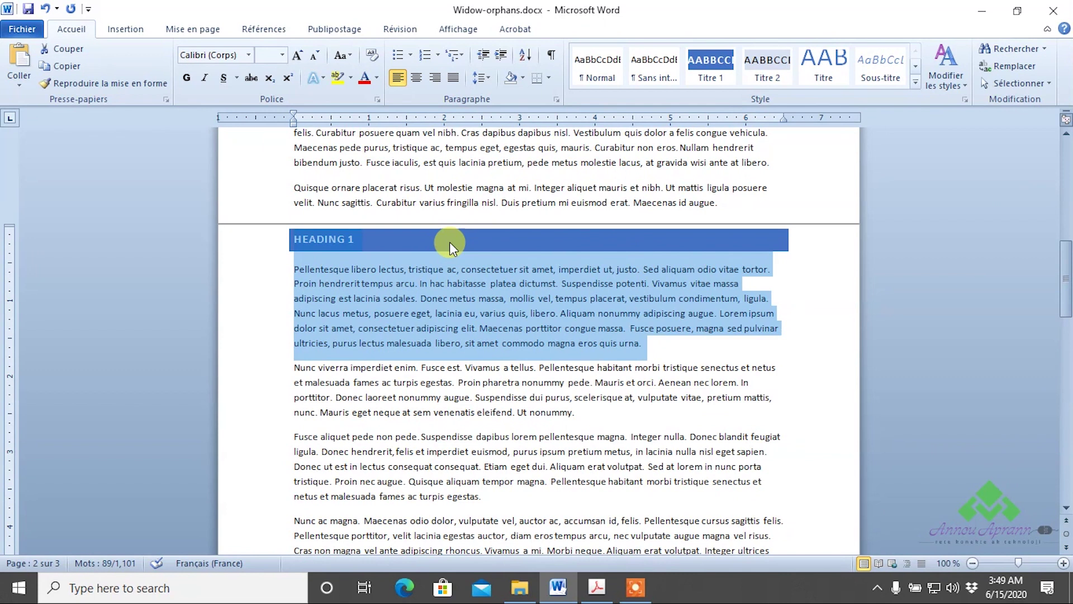
Show white space between pages and scroll to the blank bottom of page 1 after 'augue.'
scroll(411, 226, "up", 2)
scroll(411, 226, "up", 2)
scroll(408, 269, "up", 1)
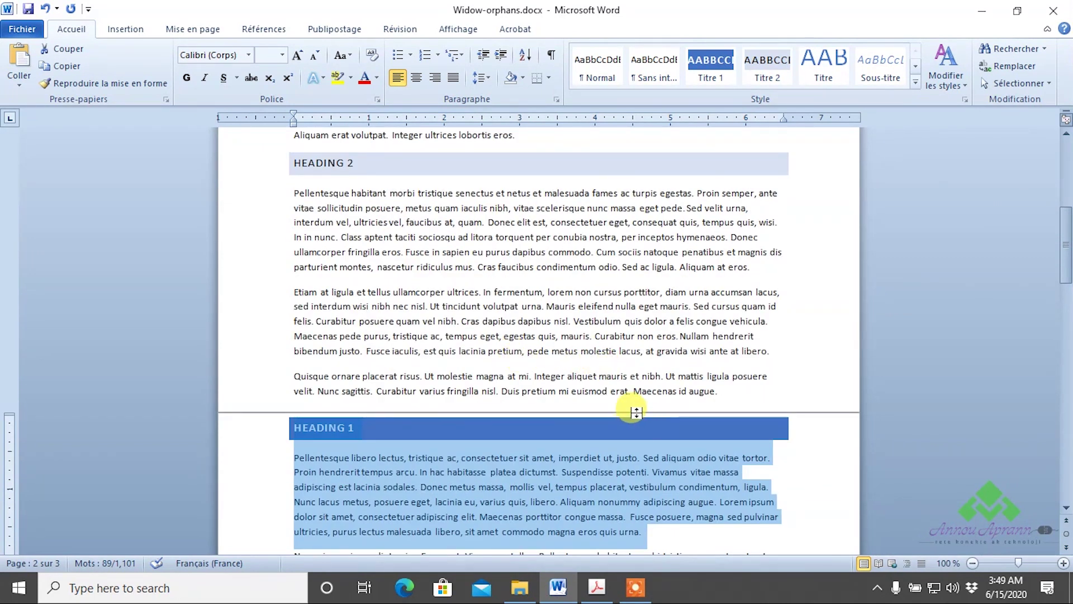
double_click(636, 413)
scroll(539, 371, "down", 3)
scroll(432, 336, "down", 5)
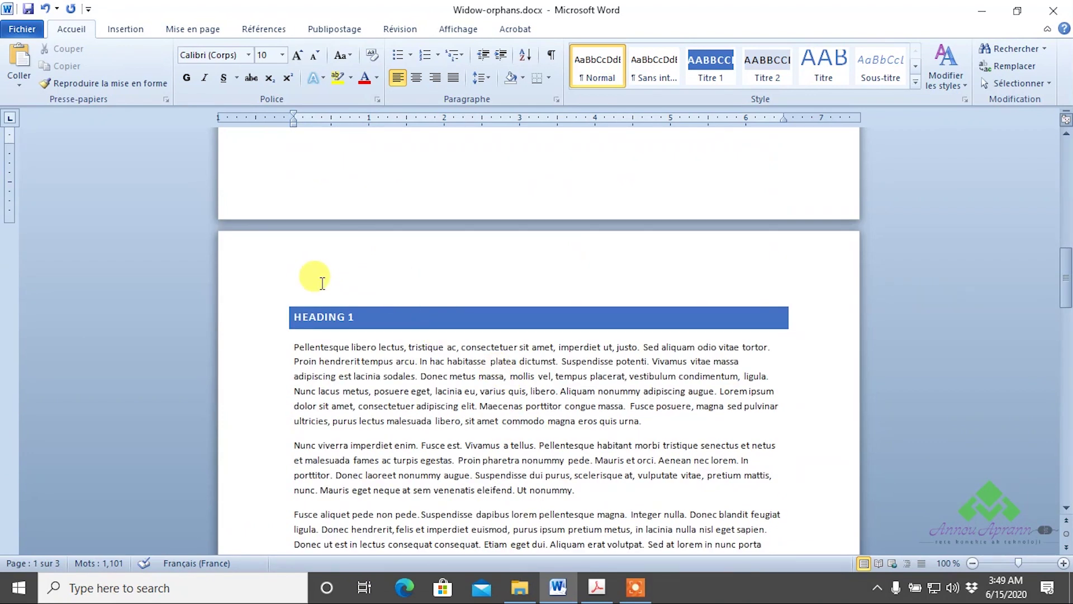
scroll(300, 211, "up", 3)
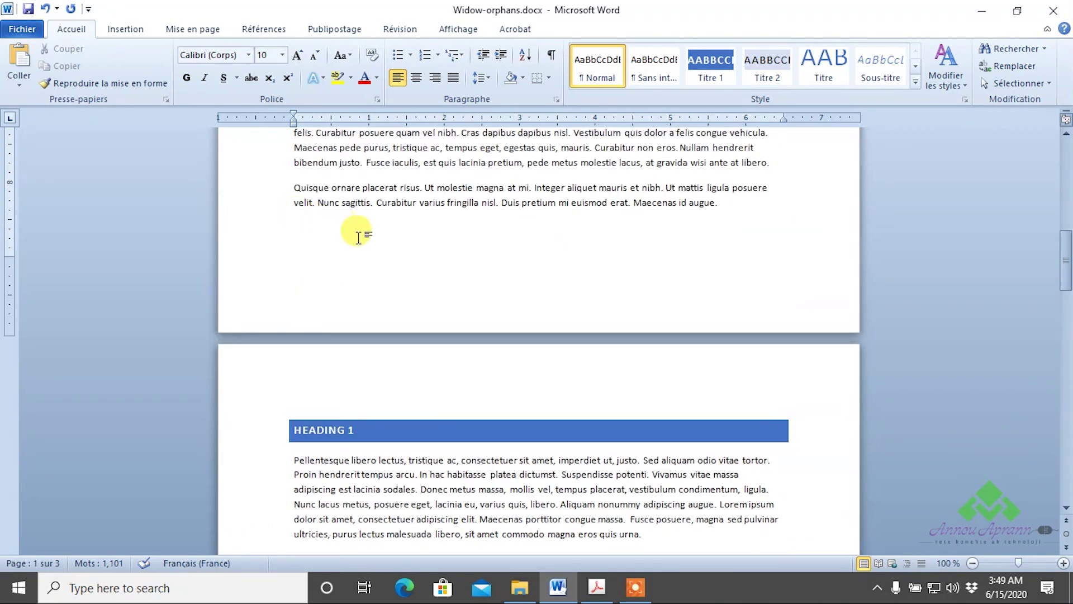
scroll(436, 251, "down", 3)
left_click_drag(1067, 289, 1032, 219)
scroll(822, 299, "down", 3)
left_click(750, 268)
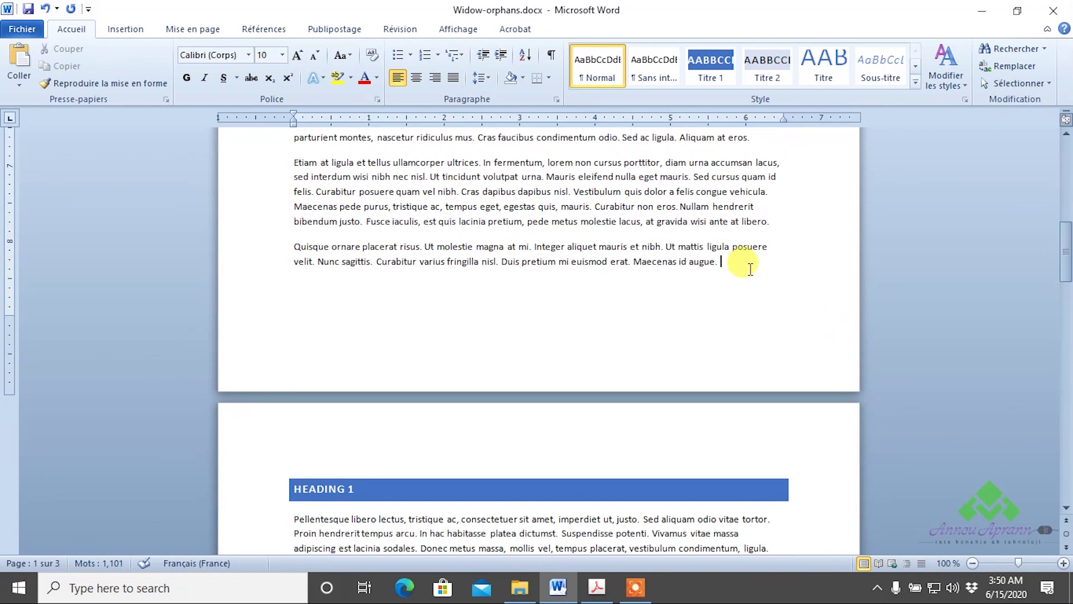
Give the Etiam and Quisque paragraphs Keep with next, Keep lines together and Page break before
left_click_drag(751, 269, 297, 162)
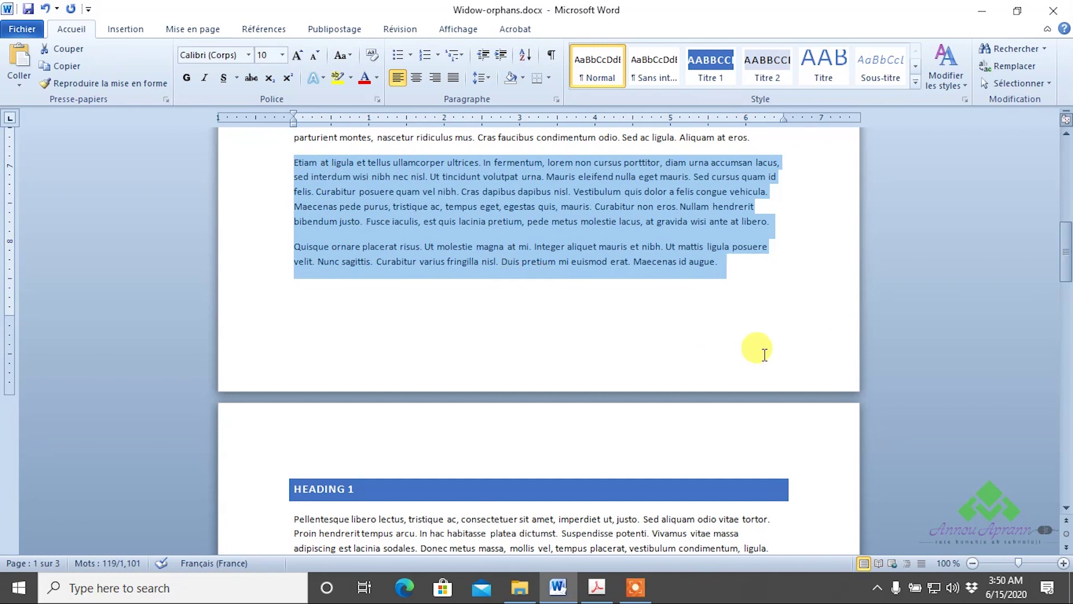
left_click(557, 101)
left_click(654, 199)
left_click(655, 213)
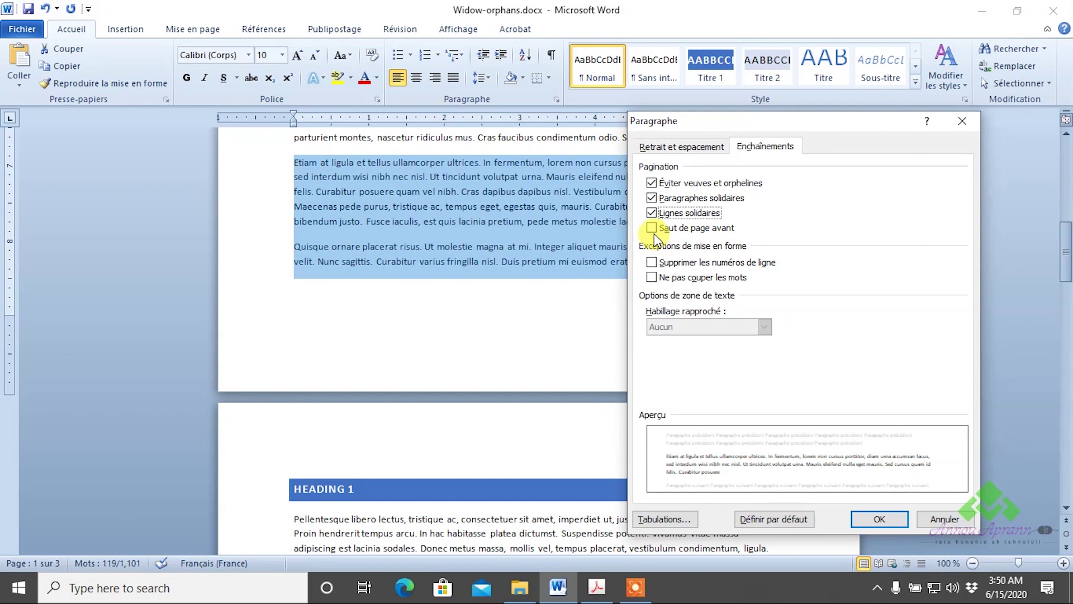
left_click(653, 231)
left_click(889, 520)
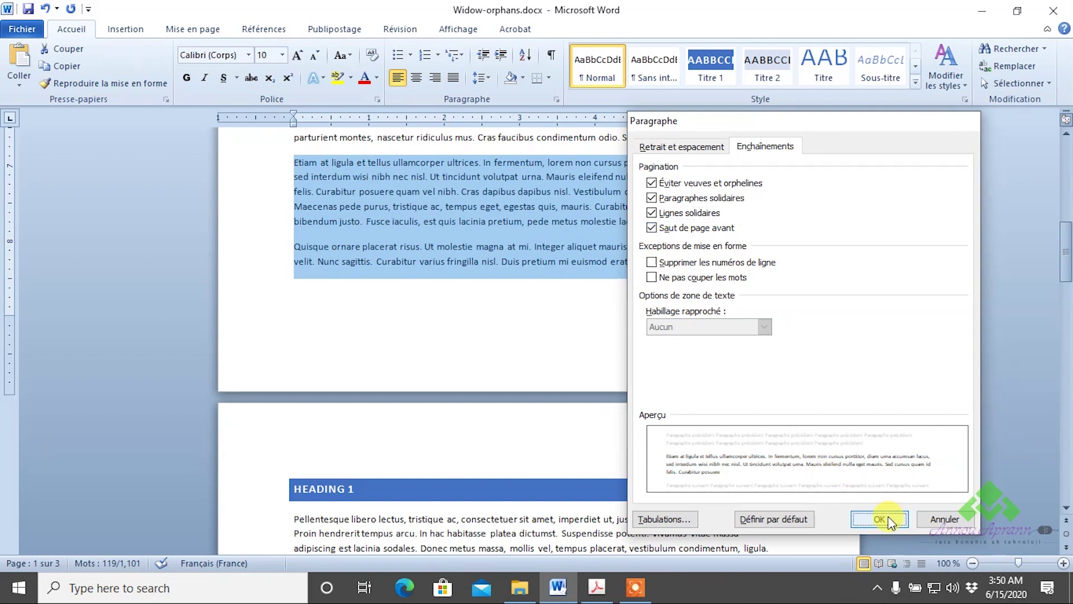
Scroll through the document to confirm it now spans 4 pages
scroll(694, 385, "down", 2)
scroll(693, 386, "down", 3)
scroll(693, 386, "down", 2)
scroll(693, 385, "up", 5)
scroll(693, 385, "up", 3)
scroll(694, 386, "up", 4)
scroll(694, 386, "down", 3)
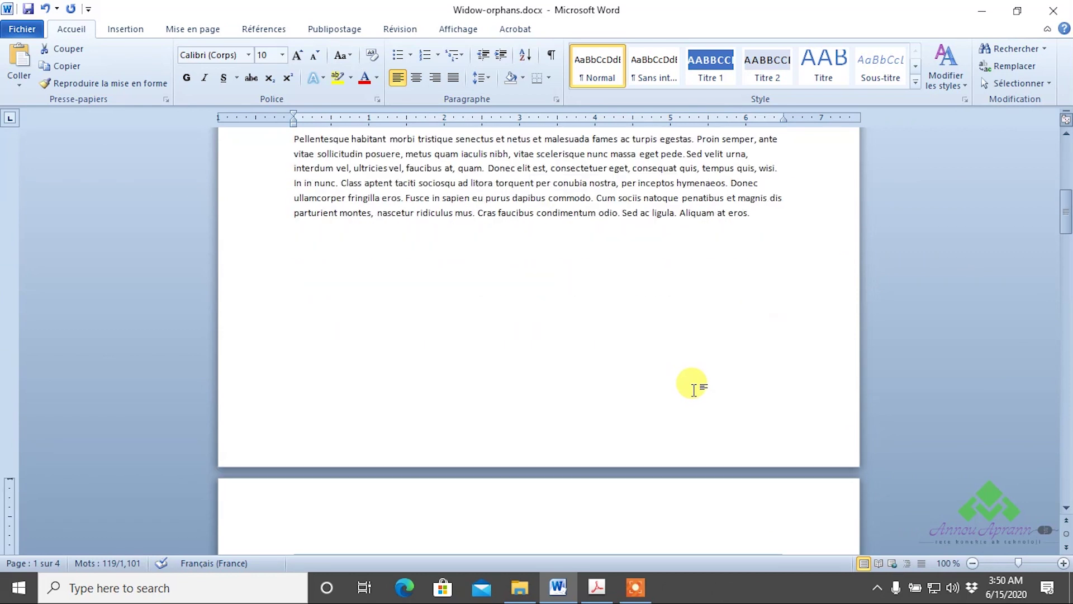
left_click(557, 99)
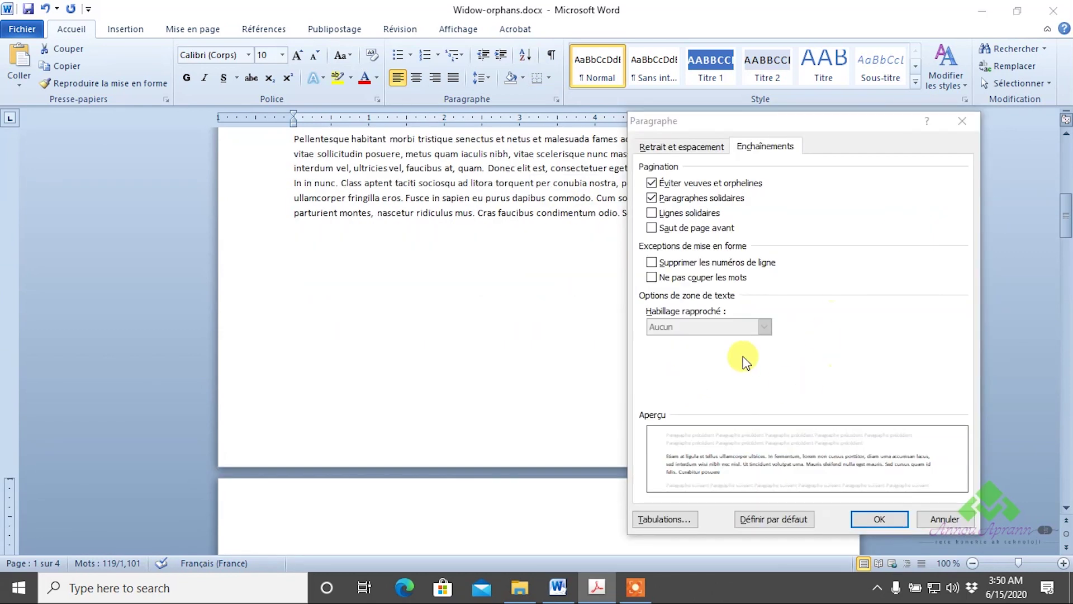
Clear the Etiam and Quisque paragraphs' keep and page-break options, returning the document to 3 pages
left_click(666, 198)
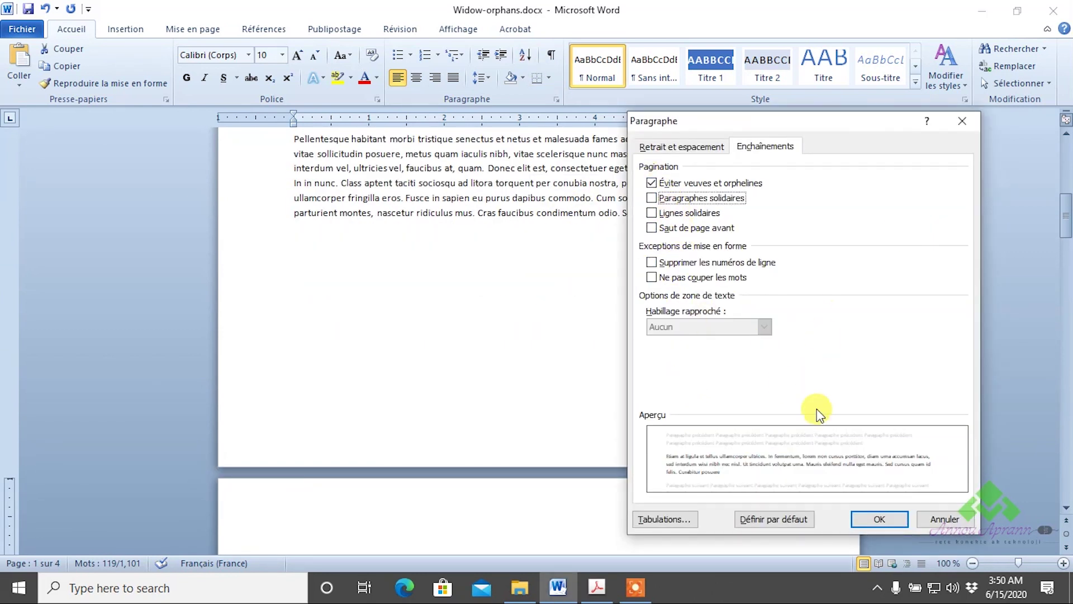
left_click(880, 517)
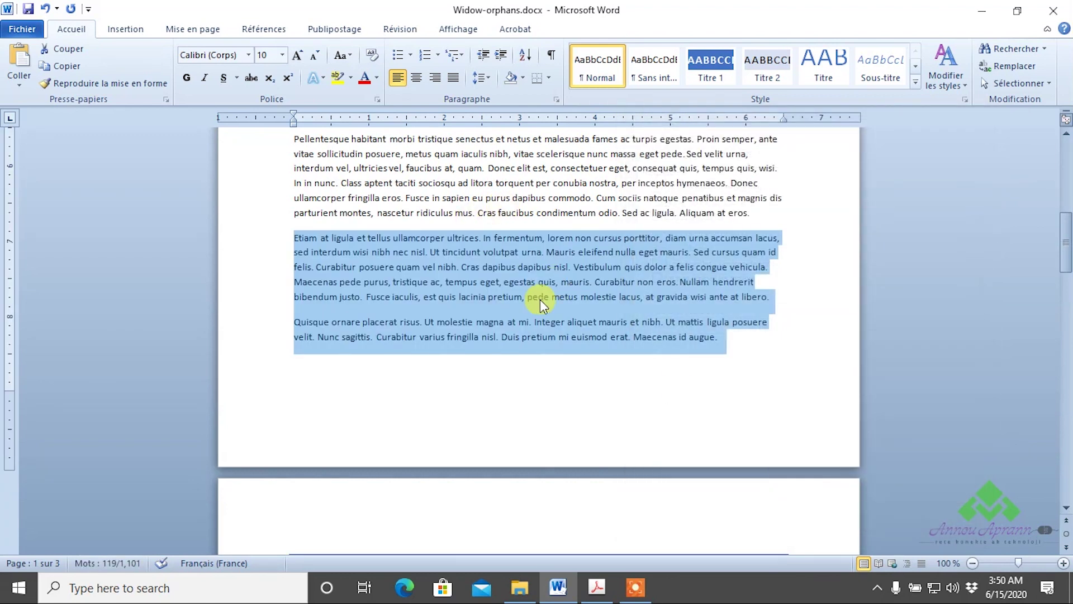
left_click(554, 333)
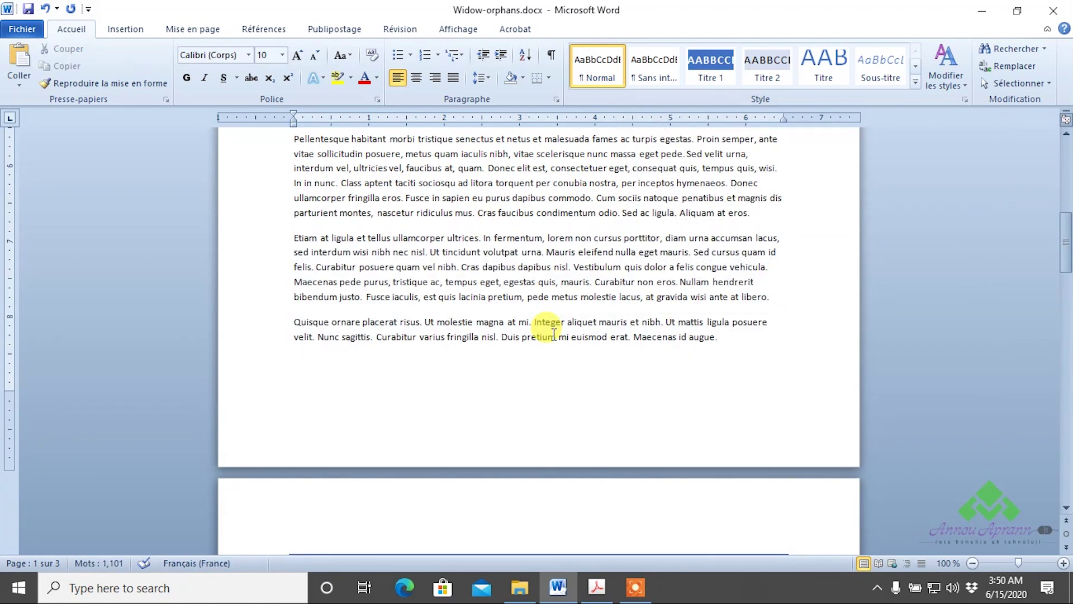
scroll(560, 331, "up", 1)
scroll(559, 329, "up", 3)
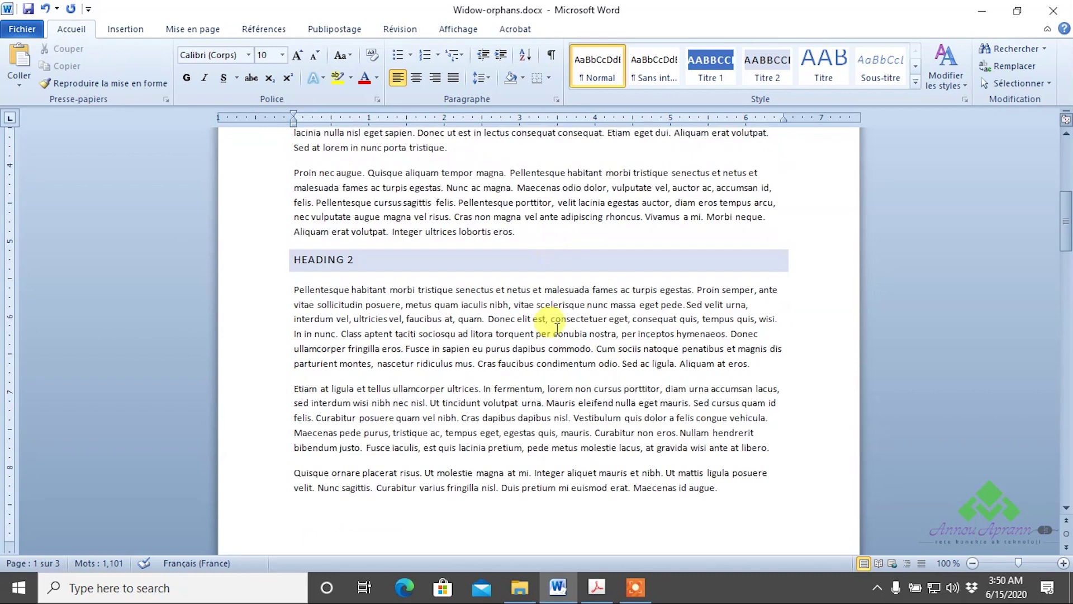
scroll(558, 329, "up", 2)
scroll(670, 302, "down", 6)
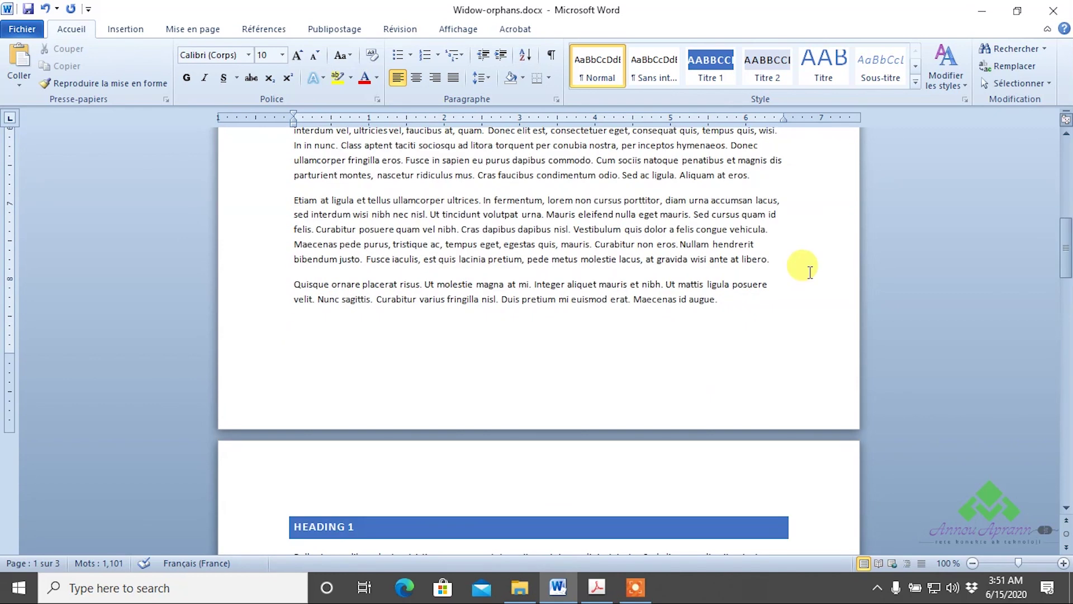
key("ctrl+Return")
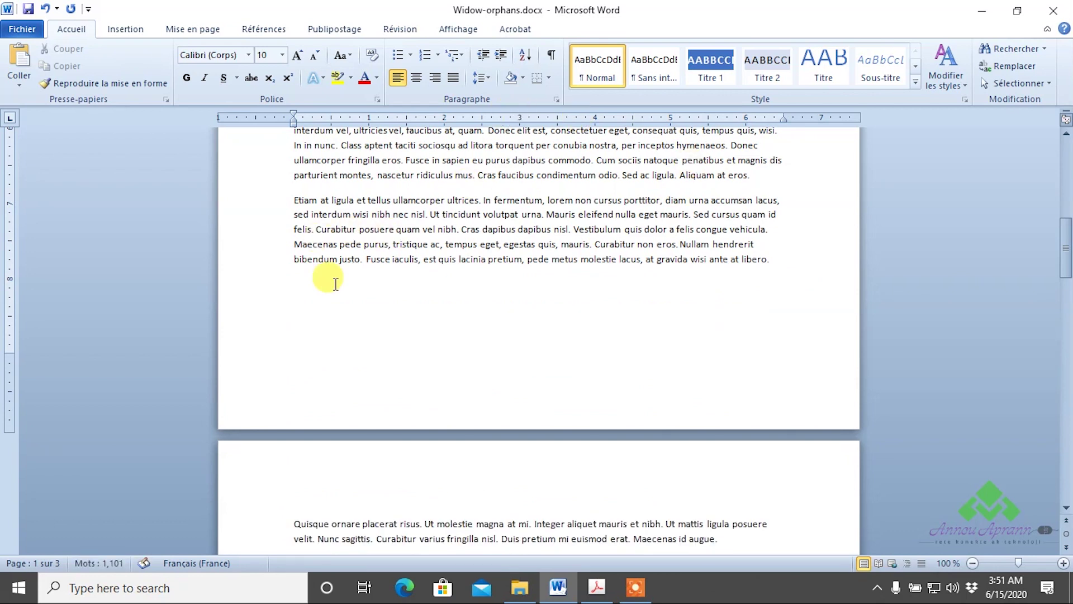
left_click_drag(303, 298, 361, 341)
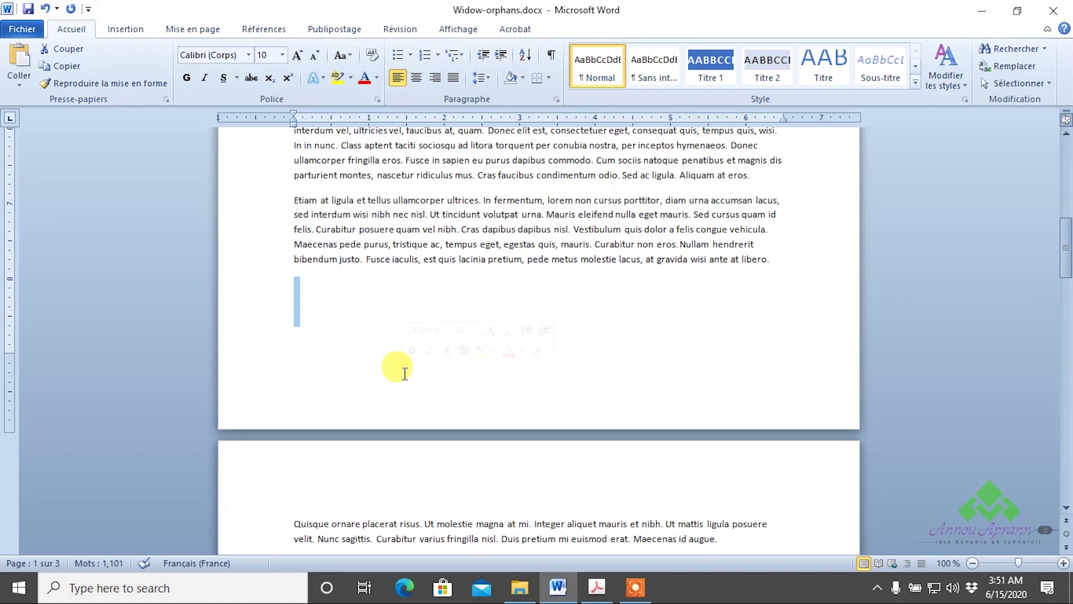
key("Delete")
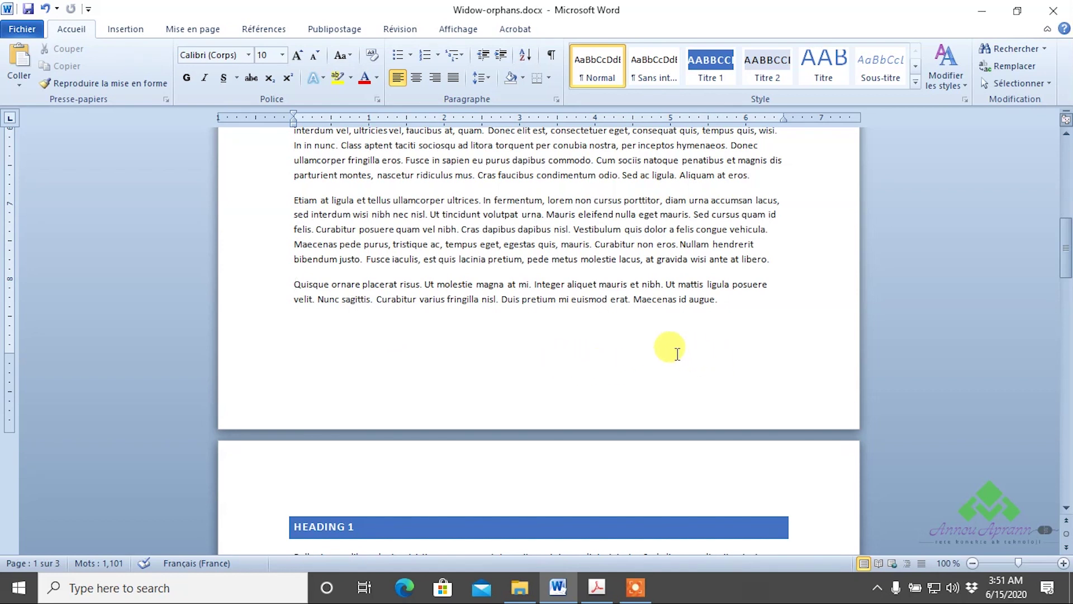
scroll(658, 347, "down", 2)
scroll(652, 336, "down", 3)
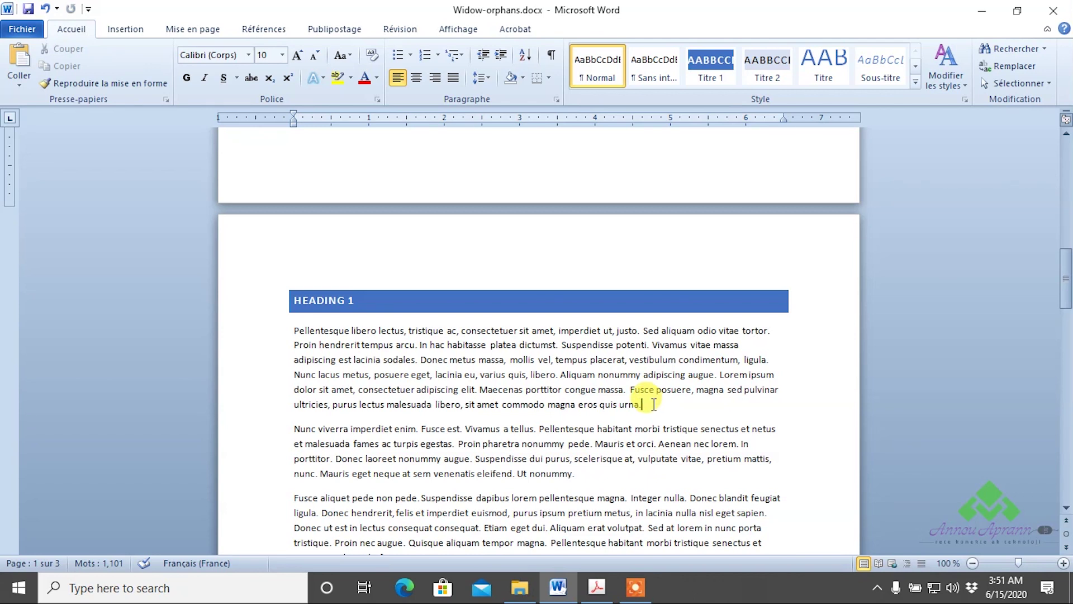
triple_click(655, 405)
left_click(557, 100)
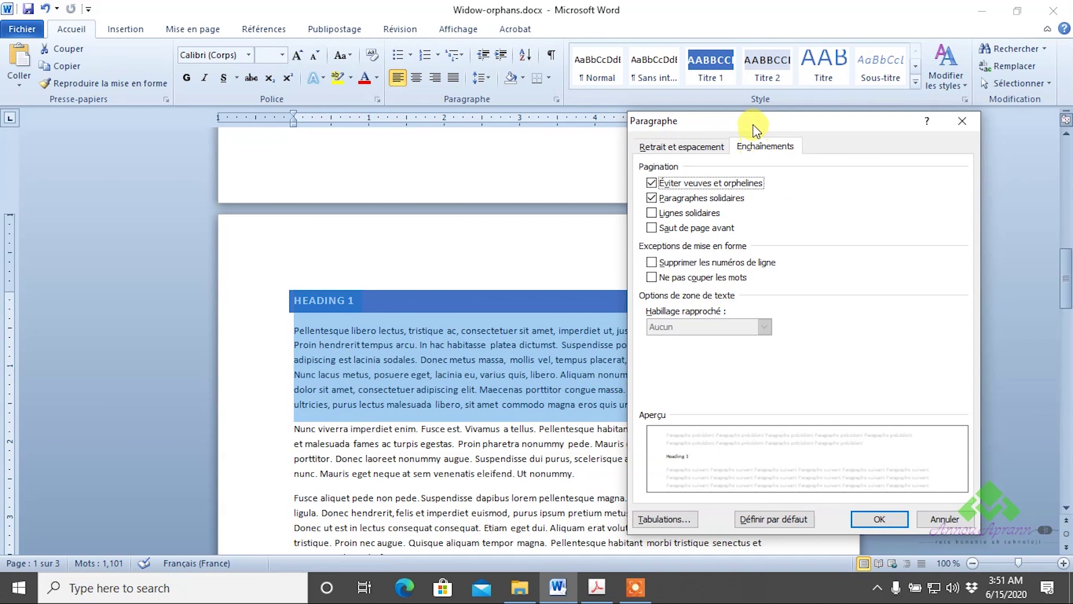
left_click_drag(753, 124, 651, 100)
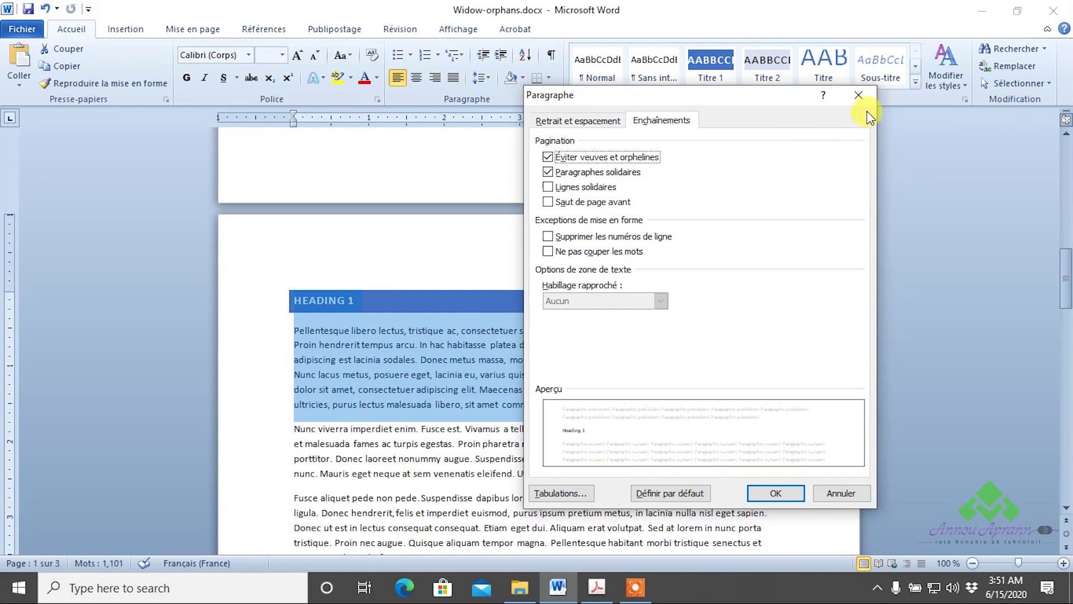
left_click(858, 95)
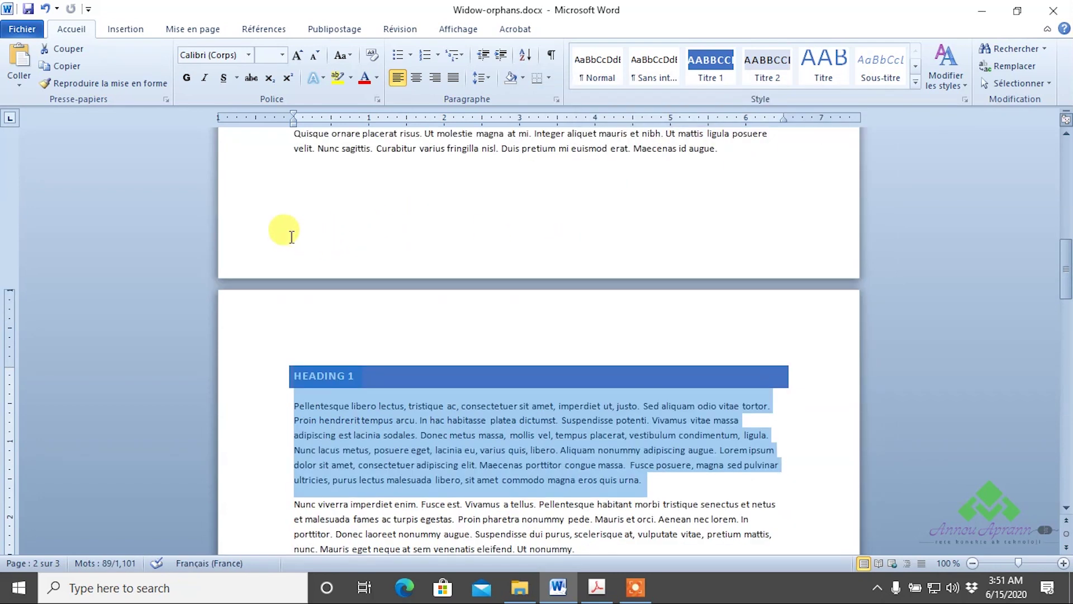
scroll(261, 185, "up", 1)
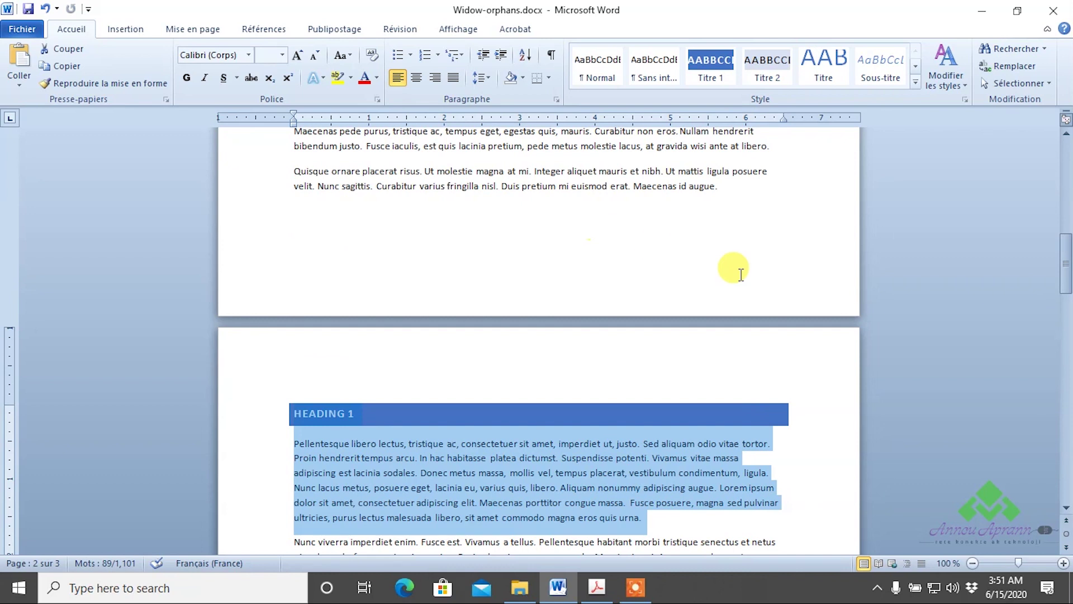
scroll(759, 308, "up", 3)
mouse_move(295, 201)
left_mouse_down()
mouse_move(312, 218)
mouse_move(689, 376)
left_mouse_up()
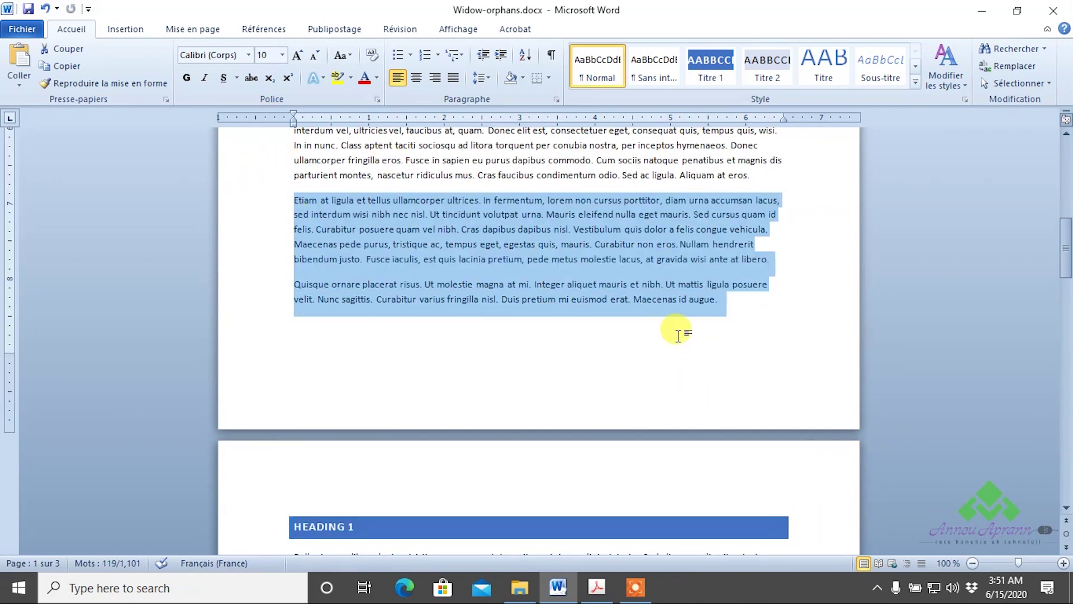
scroll(437, 173, "up", 1)
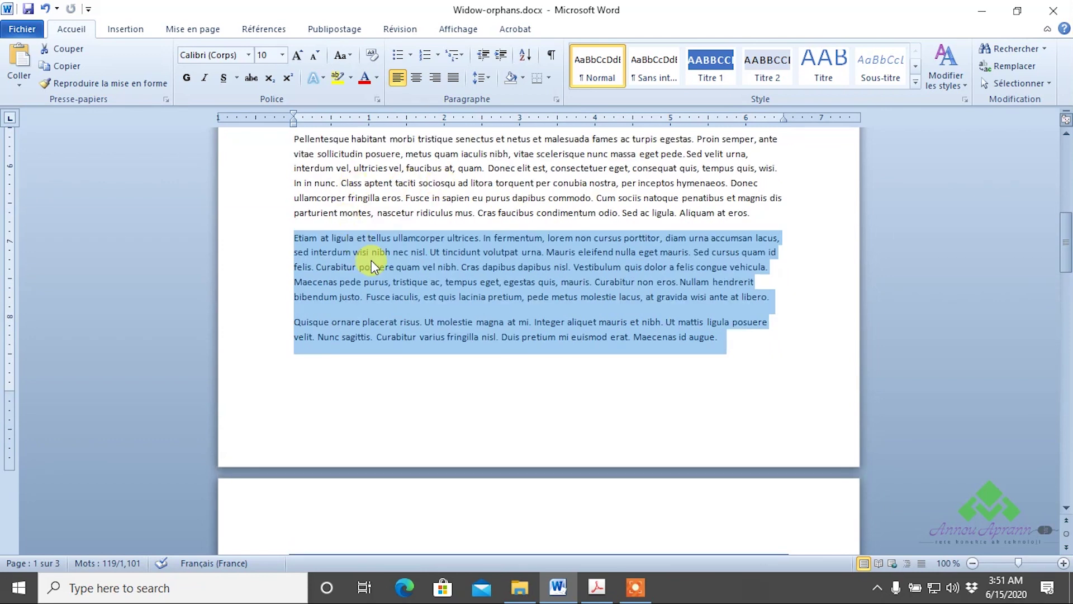
scroll(372, 260, "up", 4)
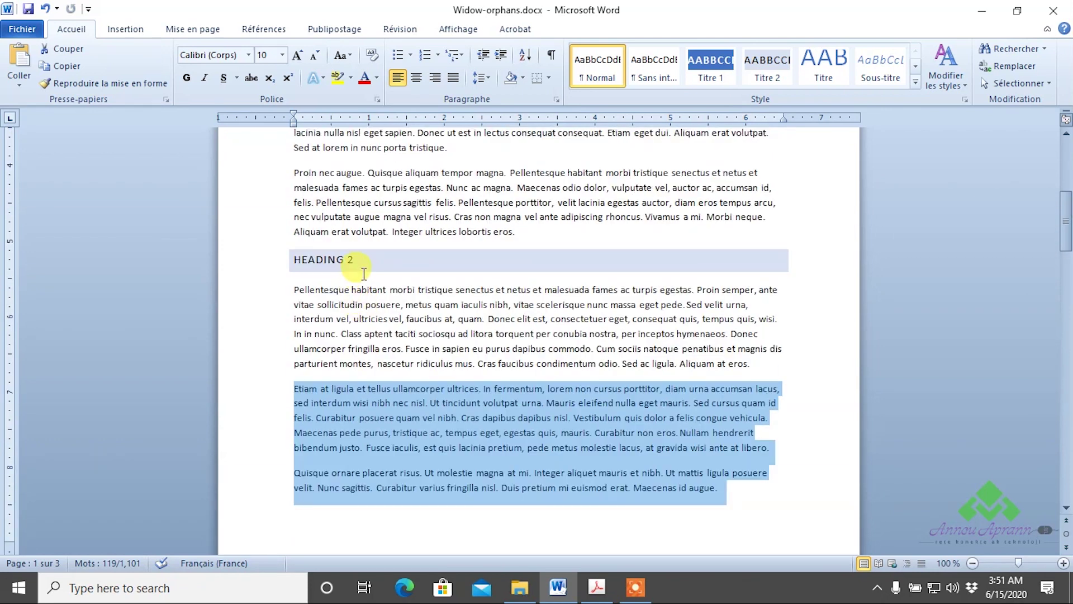
scroll(402, 330, "down", 5)
scroll(503, 402, "down", 2)
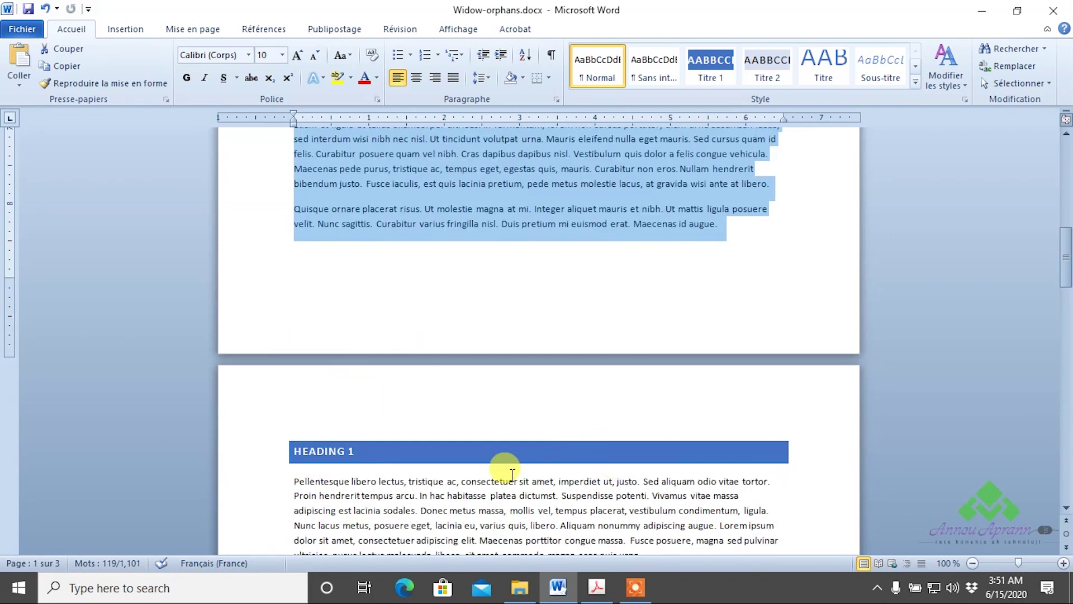